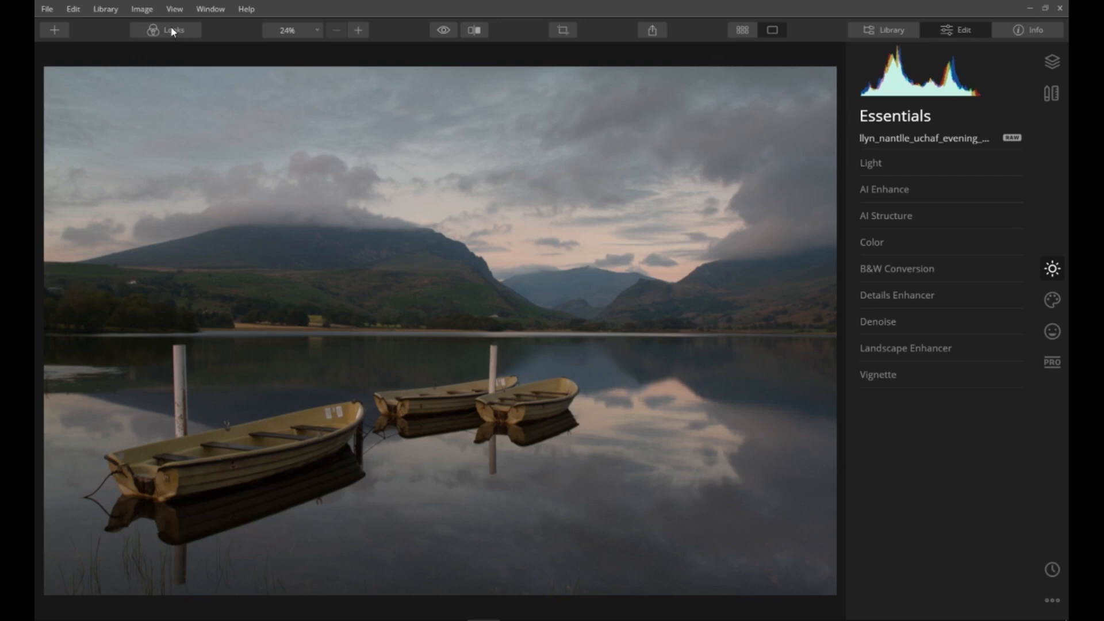
- Apply the Impressive look from the Landscape collection to the photo with an amount of 62
{"action": "left_click", "coordinate": [173, 31]}
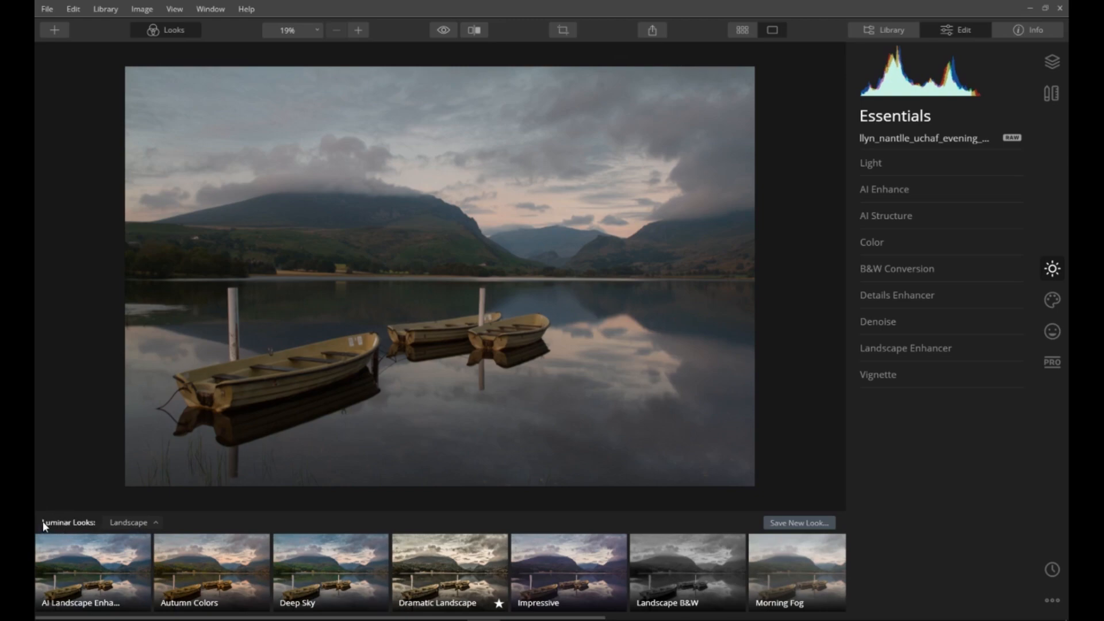
{"action": "left_click", "coordinate": [153, 522]}
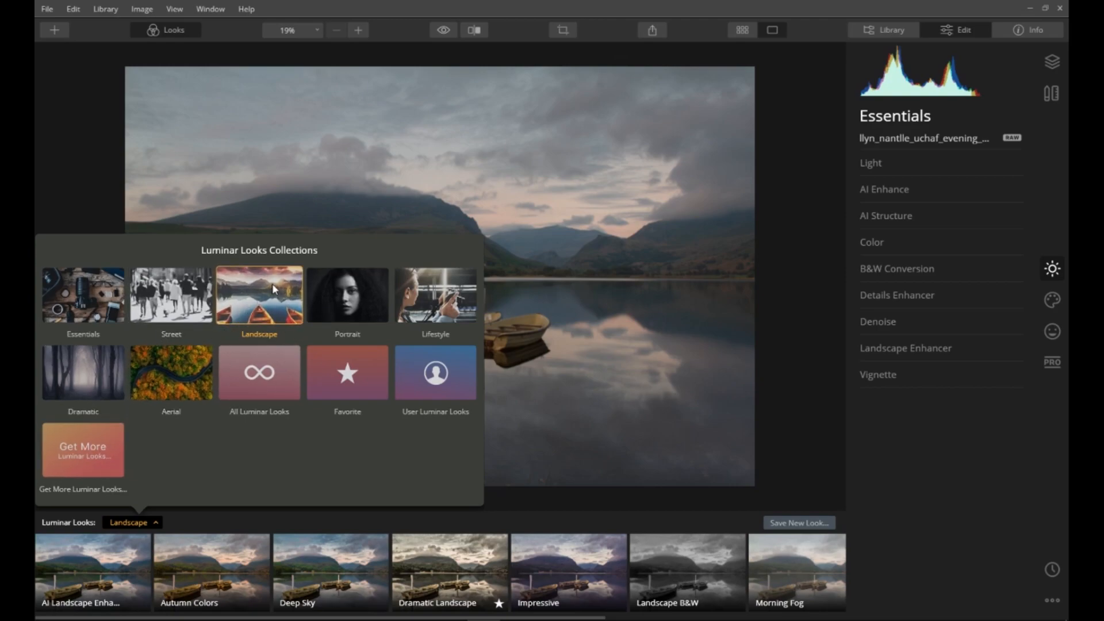
{"action": "left_click", "coordinate": [348, 527]}
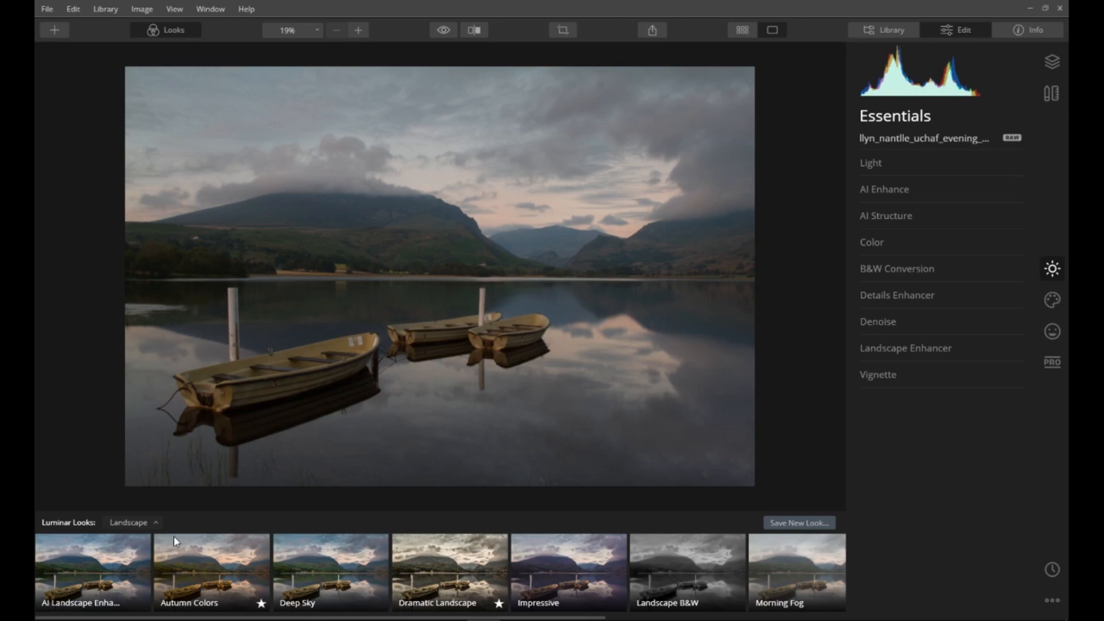
{"action": "left_click", "coordinate": [566, 572]}
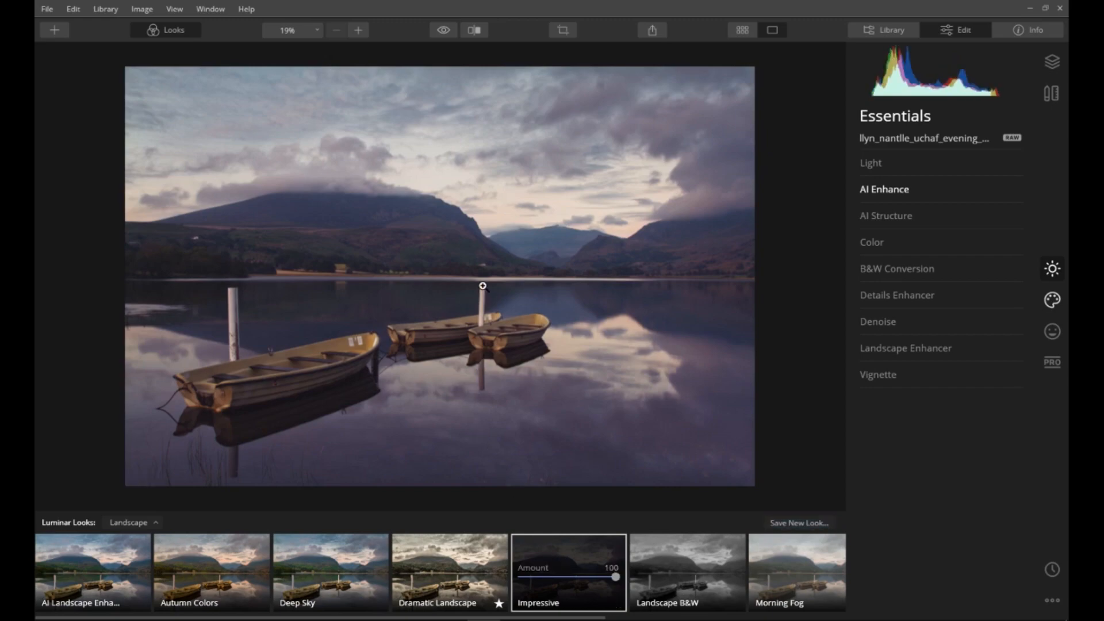
{"action": "left_click_drag", "start_coordinate": [616, 578], "coordinate": [586, 594]}
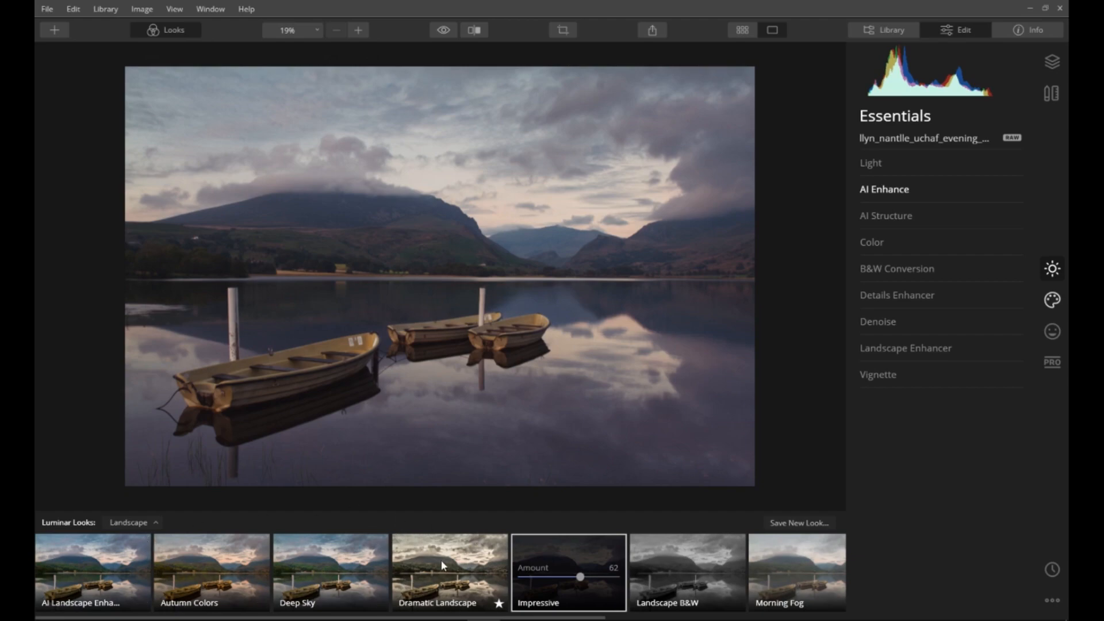
{"action": "left_click", "coordinate": [165, 32]}
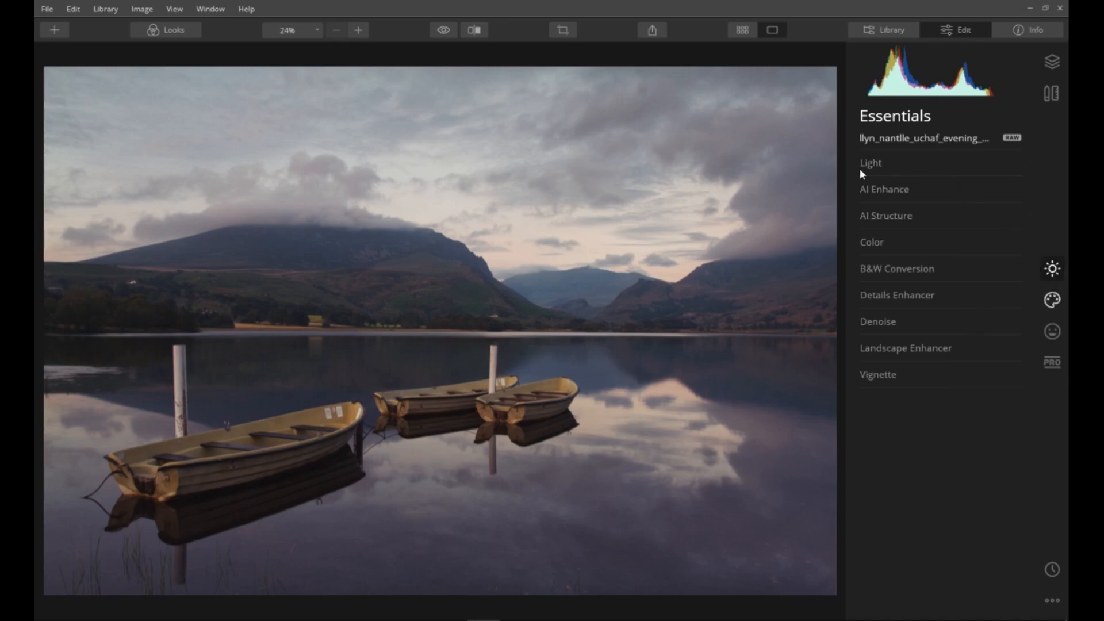
- In the Light adjustments, set Exposure to 1.93, Smart Contrast to -44, Highlights to 25, Shadows to -62 and Tint to -43
{"action": "left_click", "coordinate": [928, 164]}
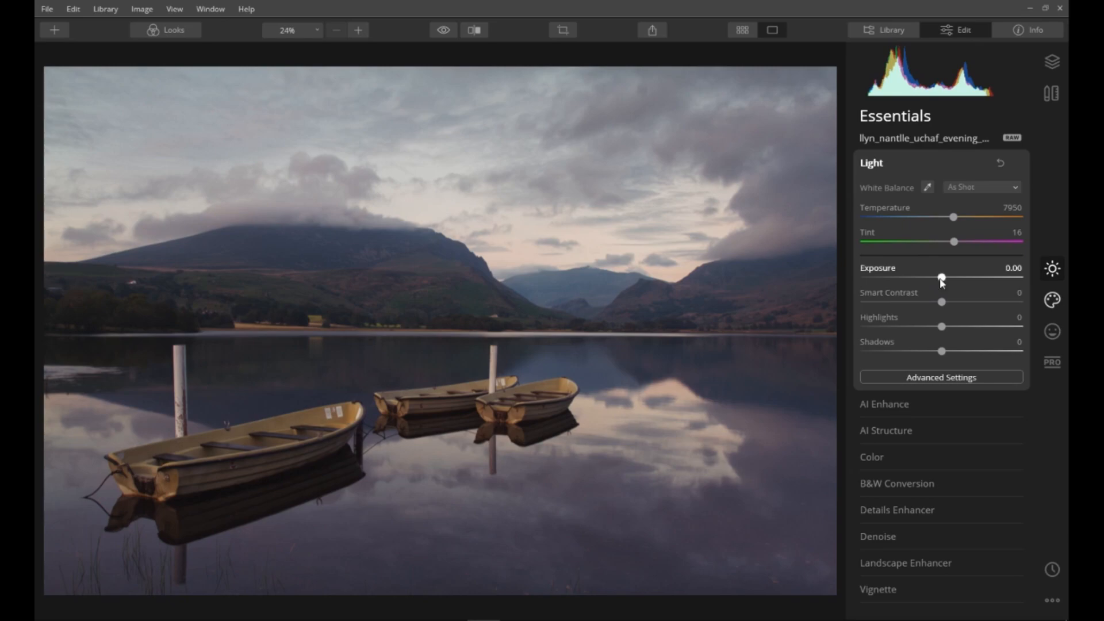
{"action": "left_click_drag", "start_coordinate": [942, 277], "coordinate": [904, 352]}
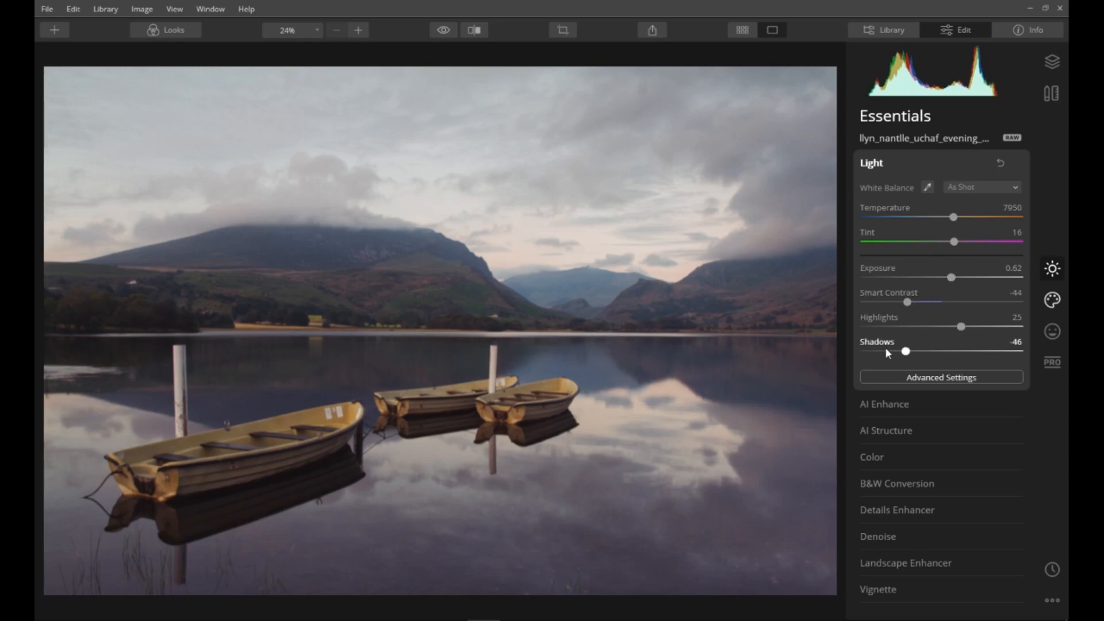
{"action": "mouse_move", "coordinate": [906, 351]}
{"action": "left_mouse_down"}
{"action": "mouse_move", "coordinate": [942, 352]}
{"action": "mouse_move", "coordinate": [895, 352]}
{"action": "left_mouse_up"}
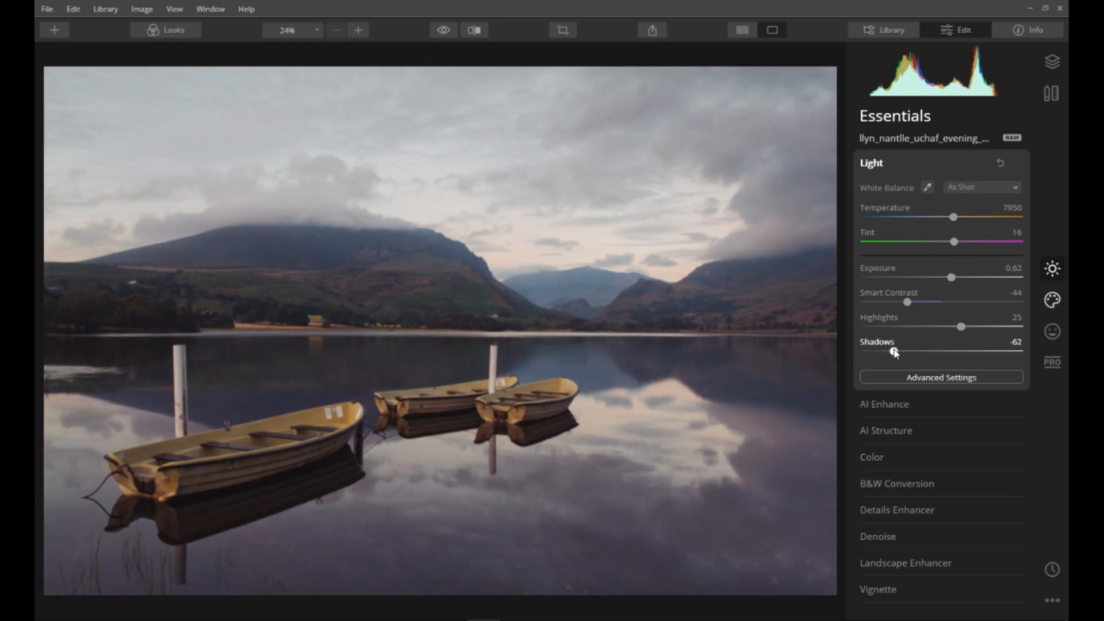
{"action": "left_click_drag", "start_coordinate": [951, 277], "coordinate": [974, 280]}
{"action": "left_click_drag", "start_coordinate": [954, 241], "coordinate": [909, 244]}
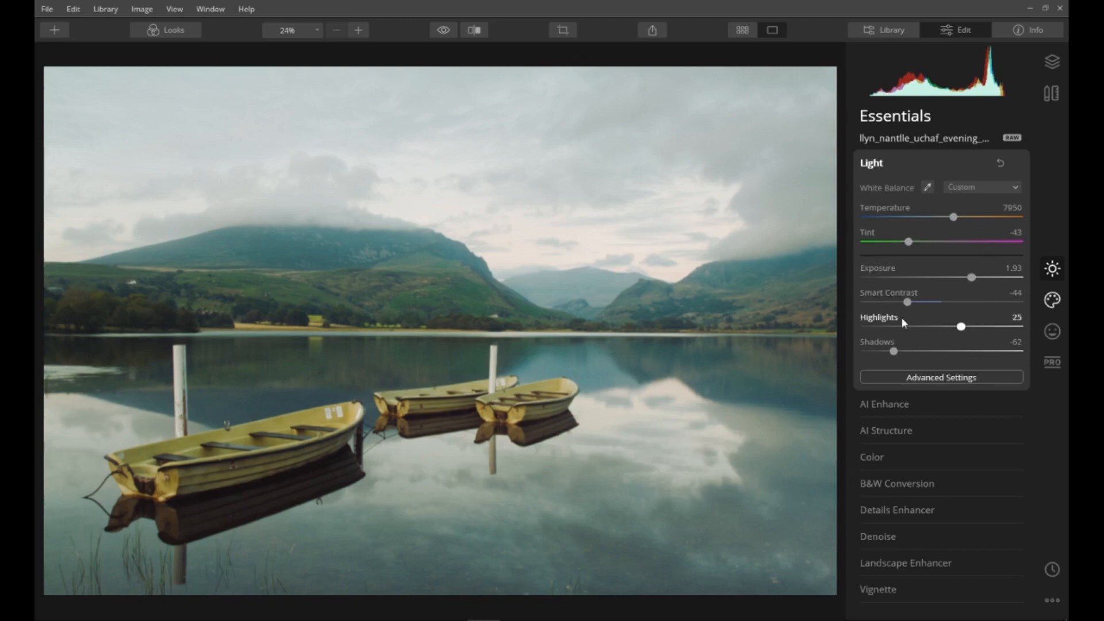
- Reset the Light adjustments and set only Exposure to 1.91
{"action": "left_click", "coordinate": [1000, 163]}
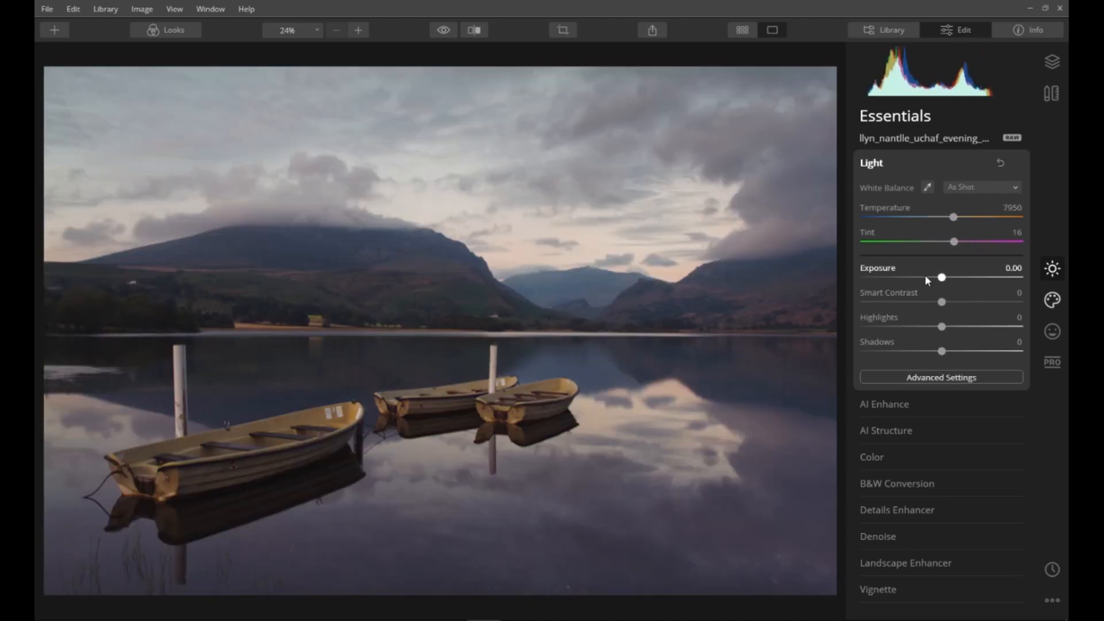
{"action": "left_click_drag", "start_coordinate": [943, 279], "coordinate": [972, 279]}
{"action": "left_click", "coordinate": [896, 164]}
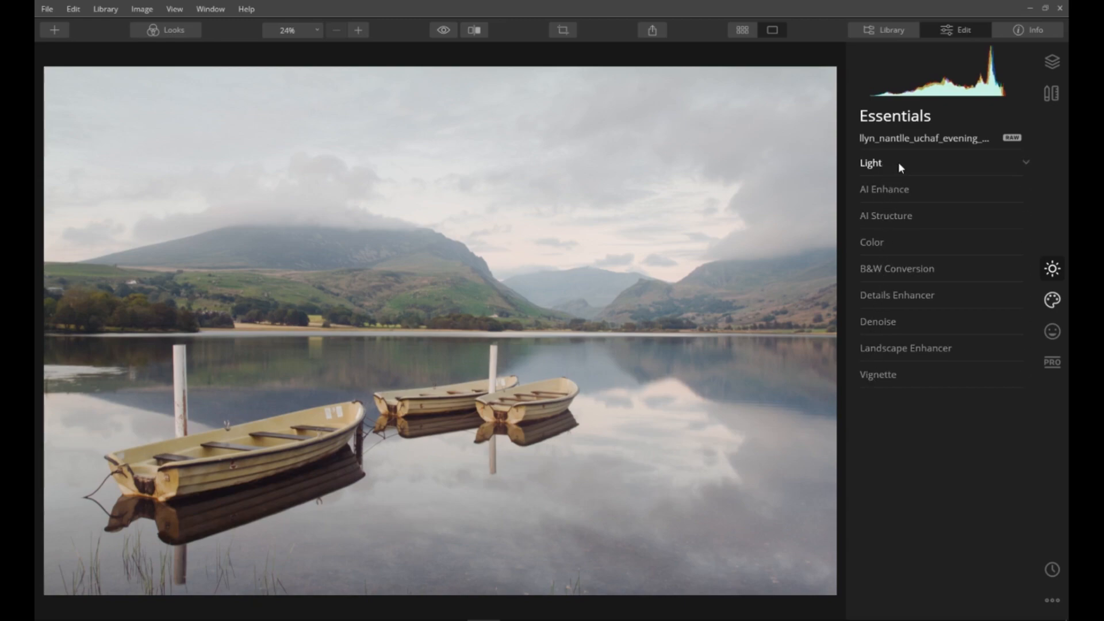
{"action": "left_click", "coordinate": [947, 167]}
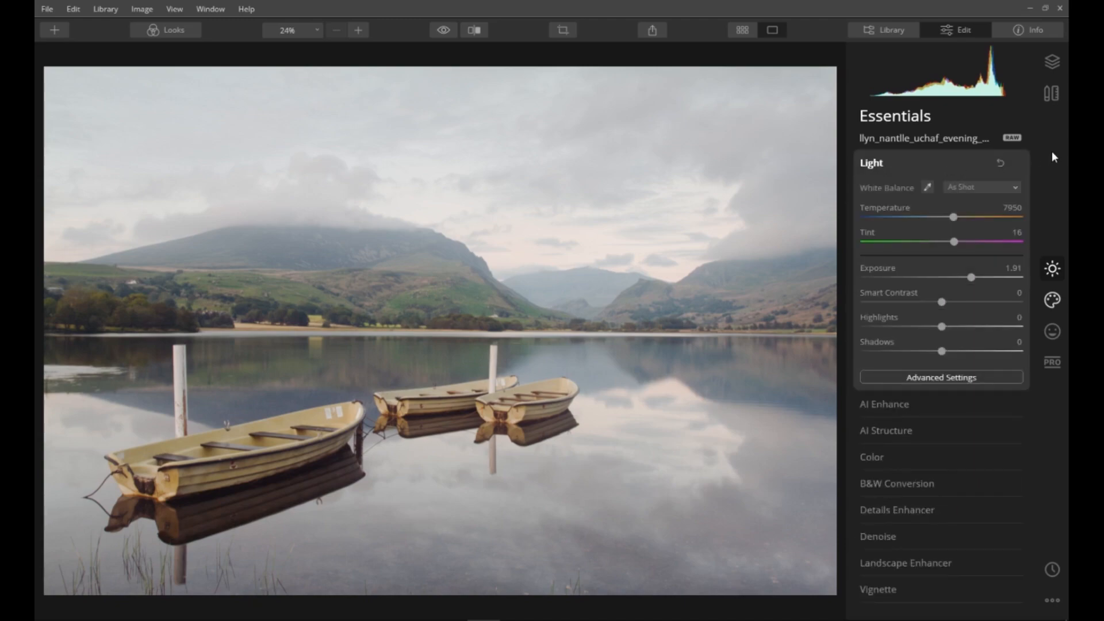
{"action": "left_click", "coordinate": [932, 163]}
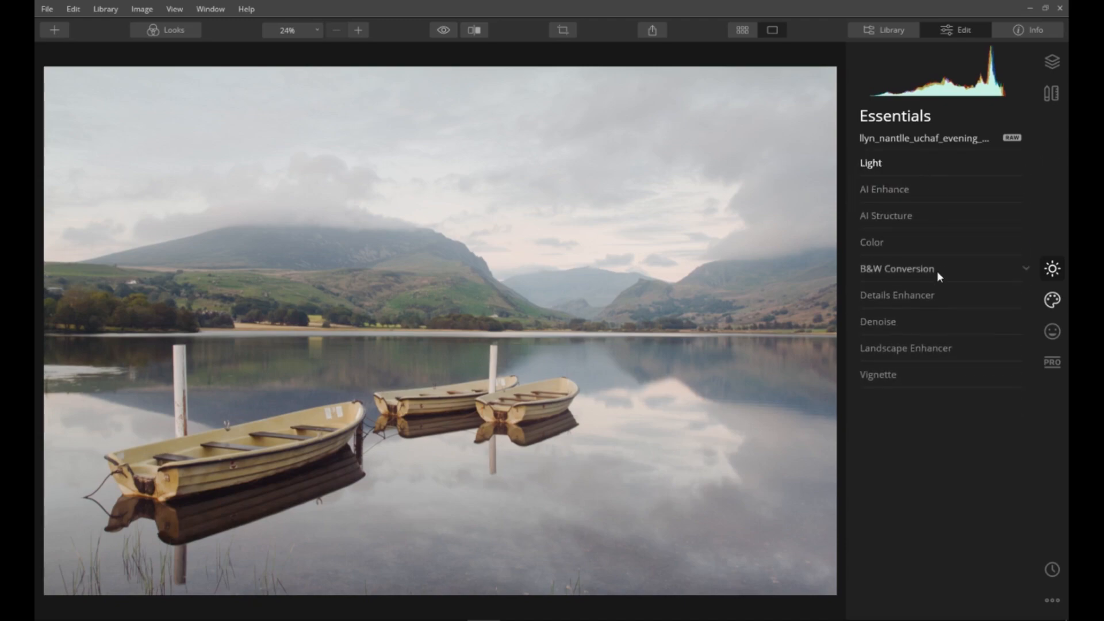
- Step back through the photo's edit history and revert it to the Original Image state
{"action": "left_click", "coordinate": [1053, 570]}
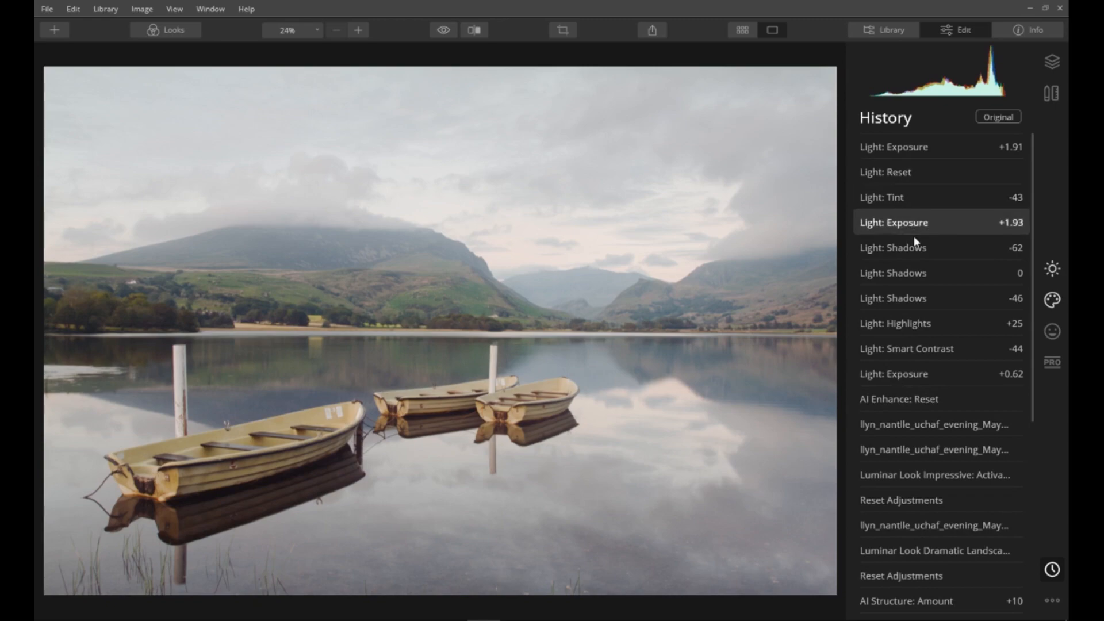
{"action": "scroll", "coordinate": [930, 374], "scroll_direction": "down", "scroll_amount": 3}
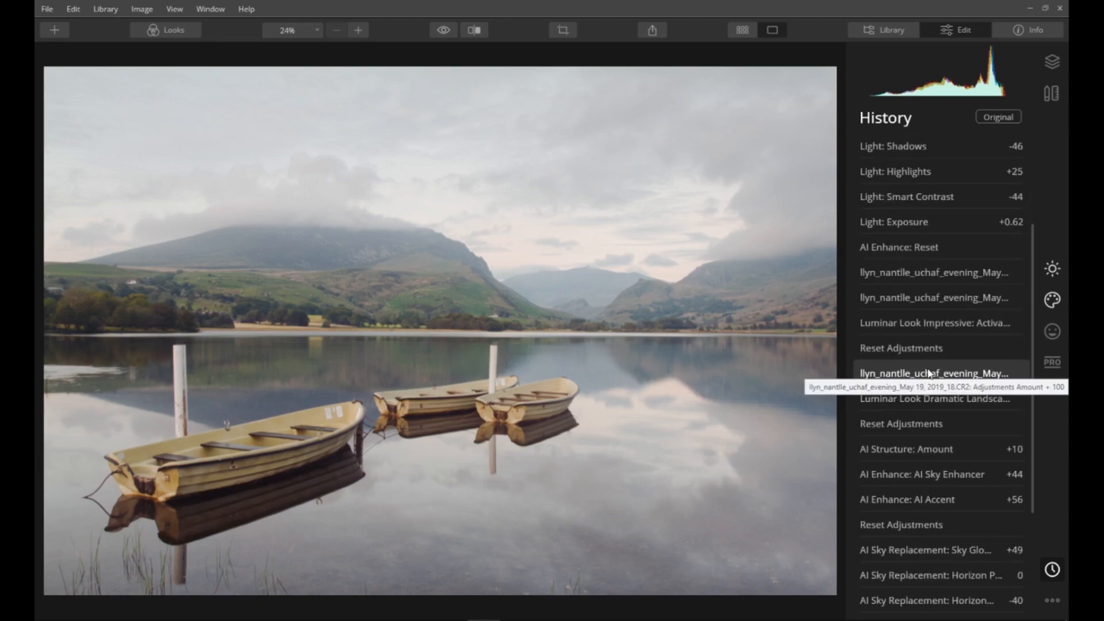
{"action": "scroll", "coordinate": [958, 346], "scroll_direction": "down", "scroll_amount": 3}
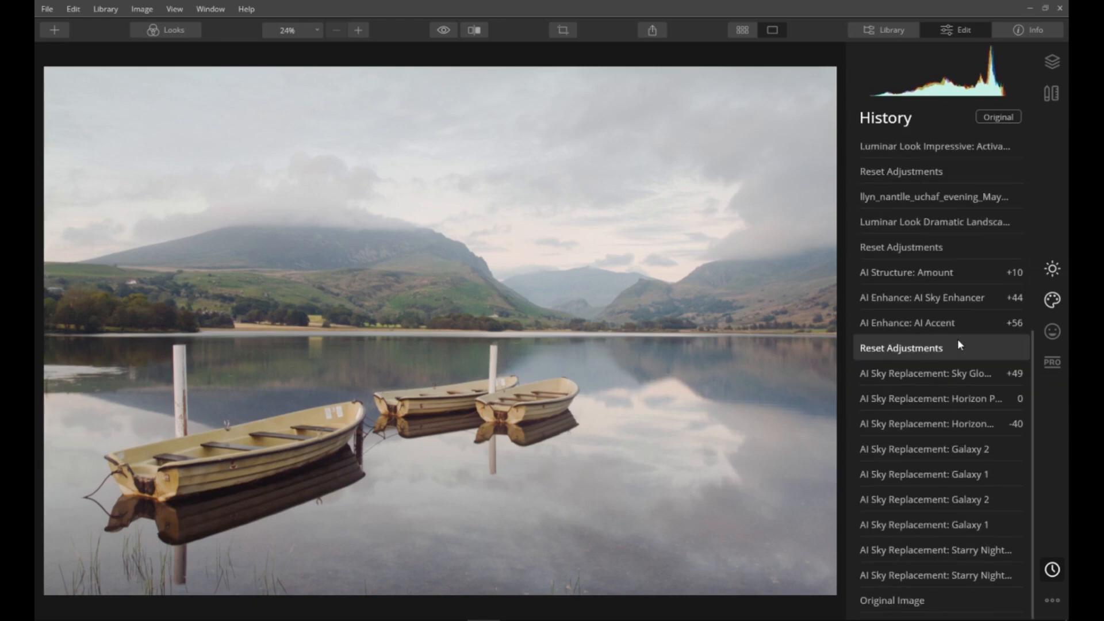
{"action": "scroll", "coordinate": [958, 345], "scroll_direction": "up", "scroll_amount": 6}
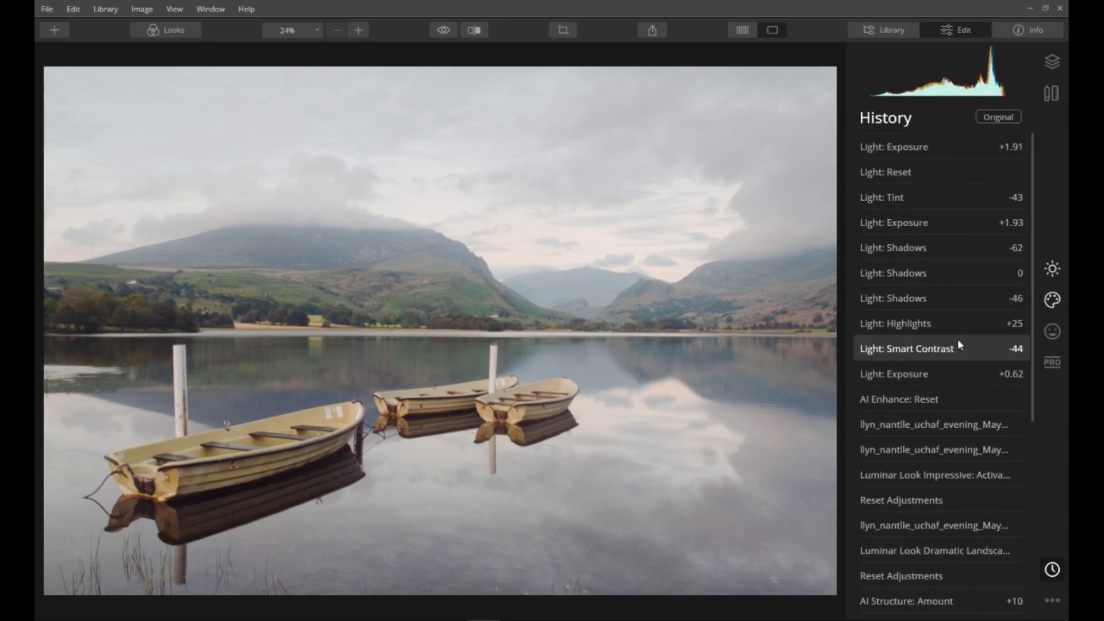
{"action": "left_click", "coordinate": [902, 333]}
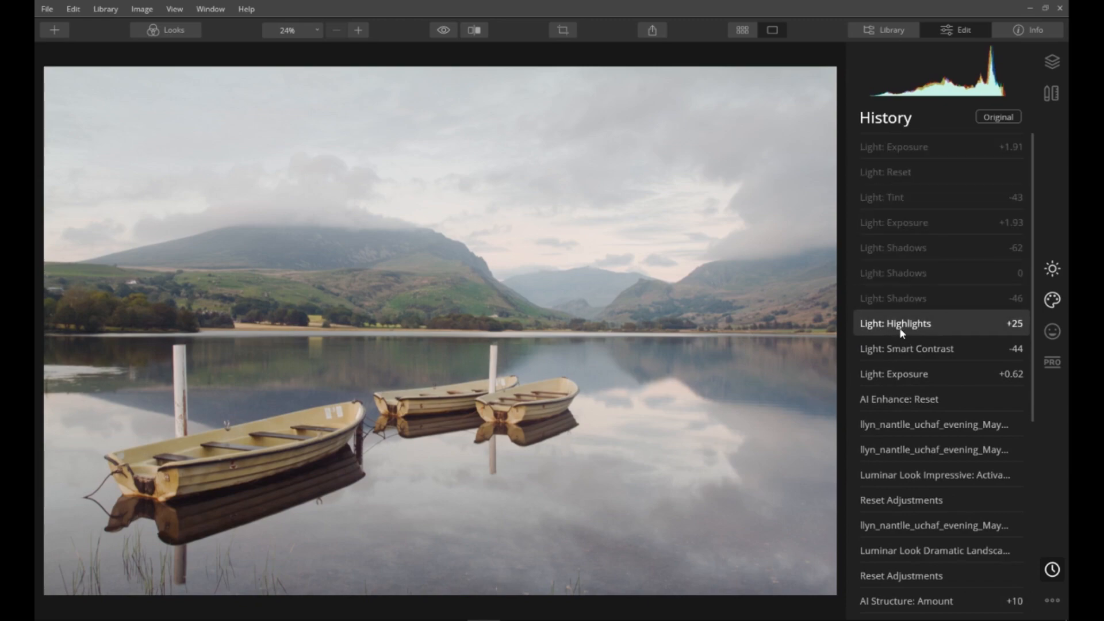
{"action": "scroll", "coordinate": [901, 332], "scroll_direction": "down", "scroll_amount": 3}
{"action": "left_click", "coordinate": [904, 371]}
{"action": "scroll", "coordinate": [904, 367], "scroll_direction": "down", "scroll_amount": 3}
{"action": "left_click", "coordinate": [906, 320]}
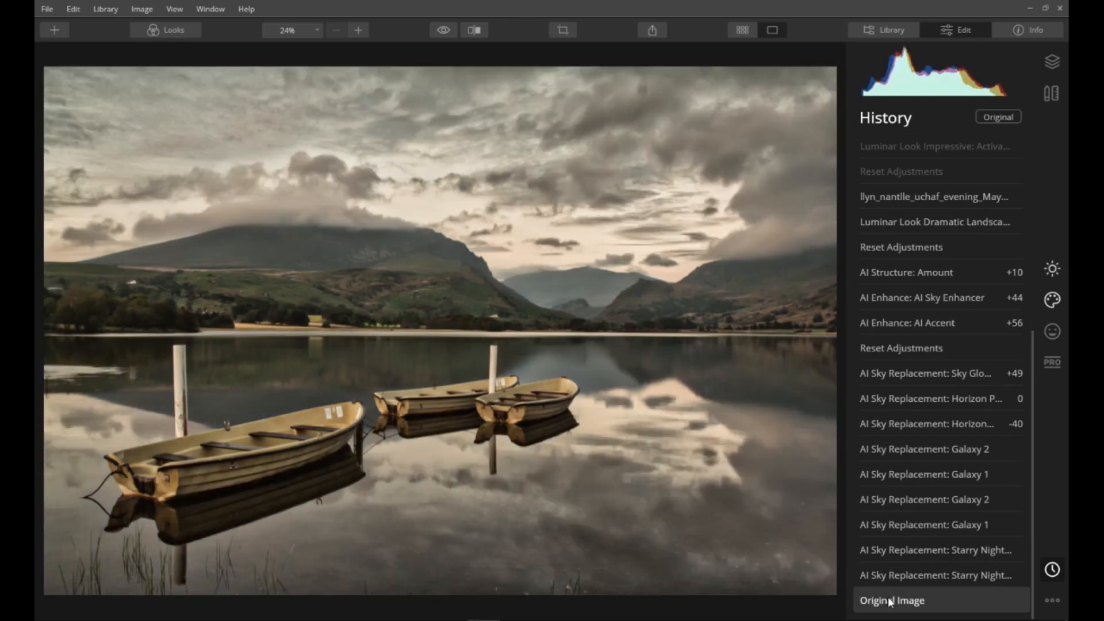
{"action": "left_click", "coordinate": [893, 600]}
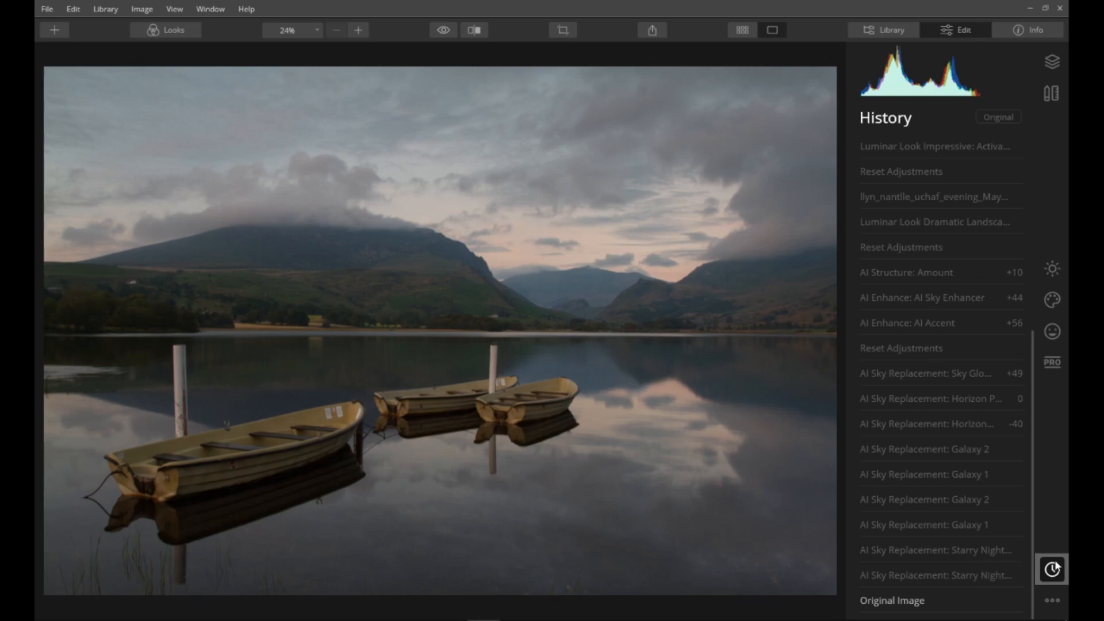
- Return to the Essentials adjustments and set AI Accent to 100 in AI Enhance
{"action": "left_click", "coordinate": [1054, 270]}
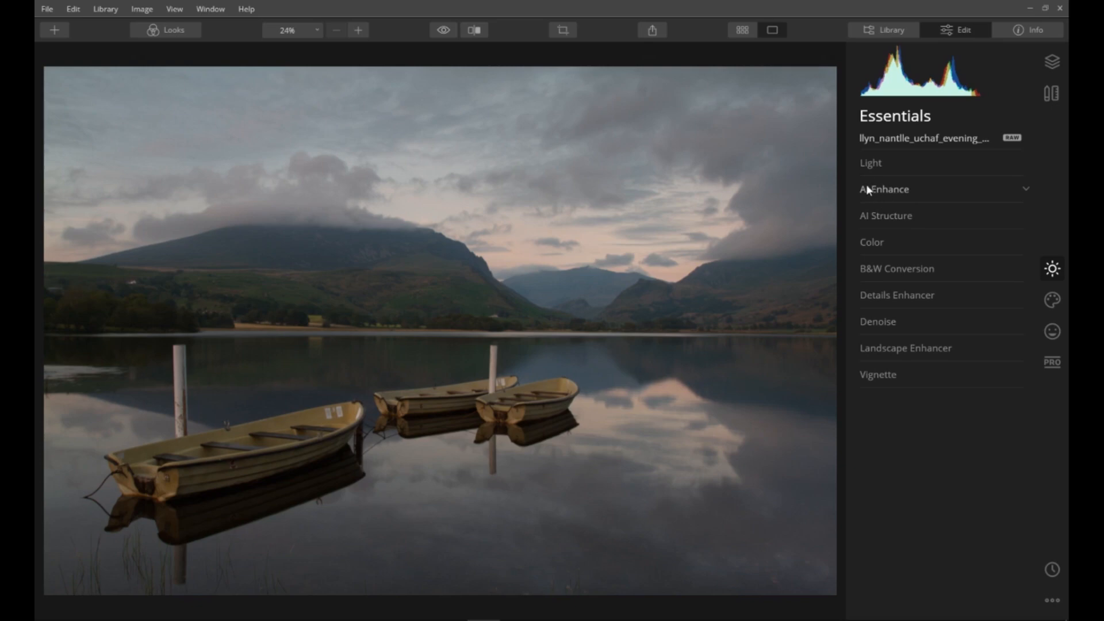
{"action": "left_click", "coordinate": [904, 189]}
{"action": "left_click", "coordinate": [904, 190]}
{"action": "left_click", "coordinate": [898, 216]}
{"action": "left_click", "coordinate": [899, 216]}
{"action": "left_click", "coordinate": [899, 189]}
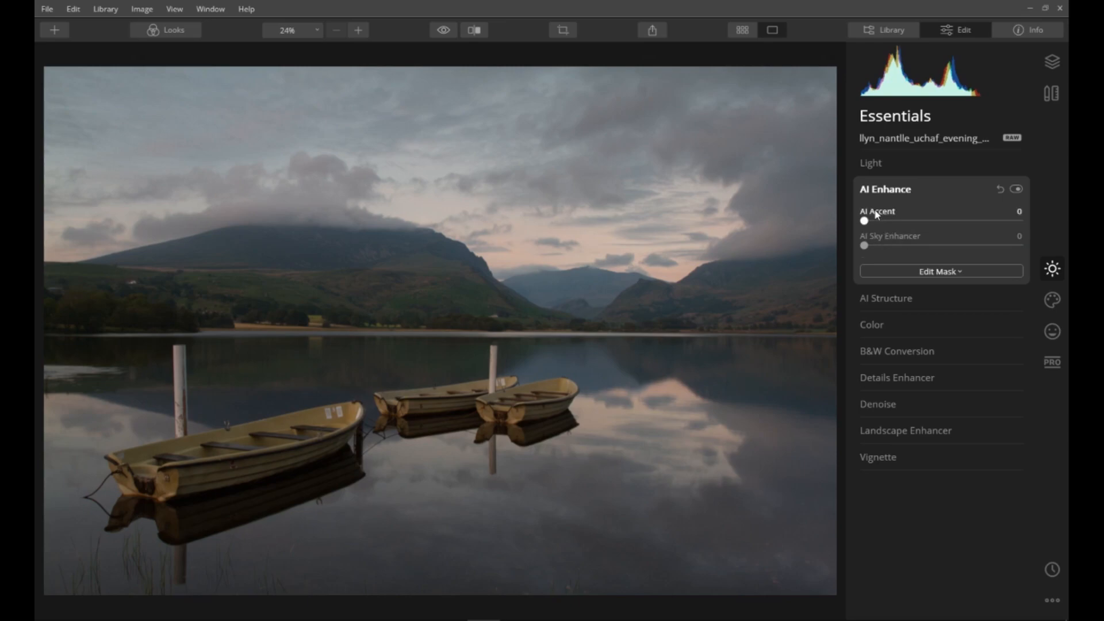
{"action": "left_click_drag", "start_coordinate": [871, 223], "coordinate": [1031, 228]}
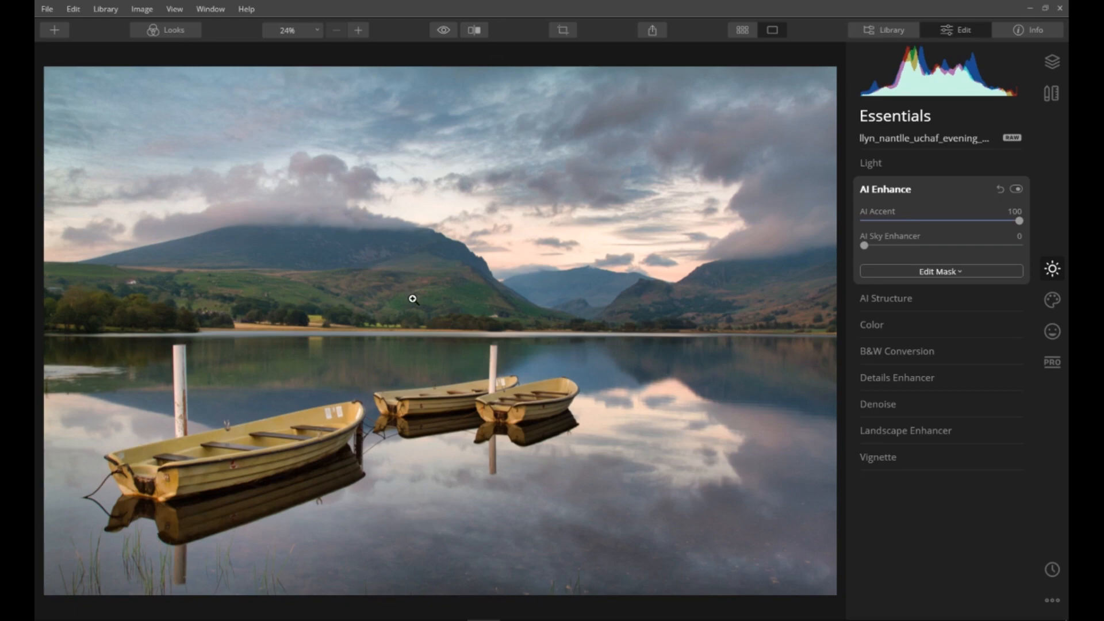
{"action": "mouse_move", "coordinate": [1020, 223]}
{"action": "left_mouse_down"}
{"action": "mouse_move", "coordinate": [914, 232]}
{"action": "mouse_move", "coordinate": [1025, 226]}
{"action": "left_mouse_up"}
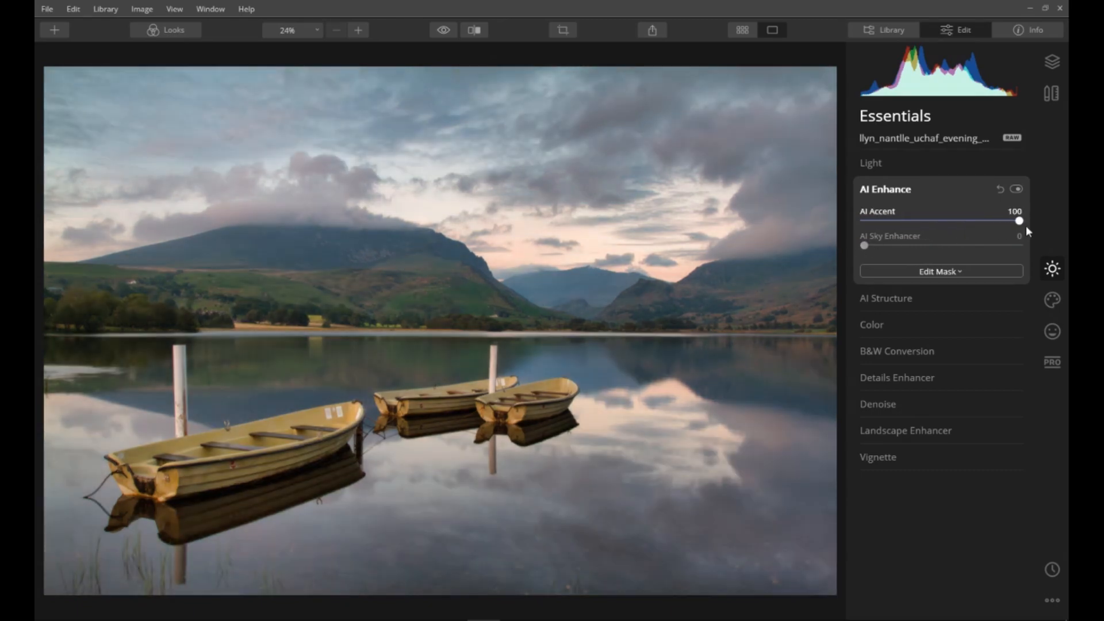
- Set the AI Sky Enhancer to 100 for the lake photo
{"action": "left_click_drag", "start_coordinate": [867, 244], "coordinate": [979, 251]}
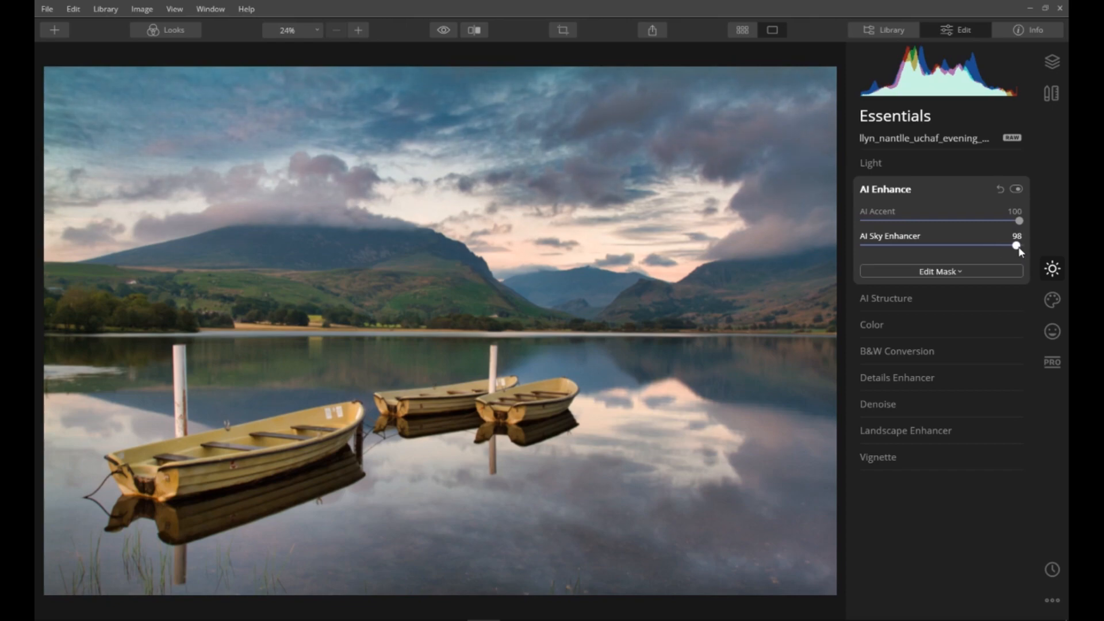
{"action": "mouse_move", "coordinate": [1020, 251]}
{"action": "left_mouse_down"}
{"action": "mouse_move", "coordinate": [919, 252]}
{"action": "mouse_move", "coordinate": [1019, 253]}
{"action": "left_mouse_up"}
{"action": "left_click_drag", "start_coordinate": [952, 257], "coordinate": [1021, 261]}
{"action": "left_click_drag", "start_coordinate": [966, 258], "coordinate": [1034, 258]}
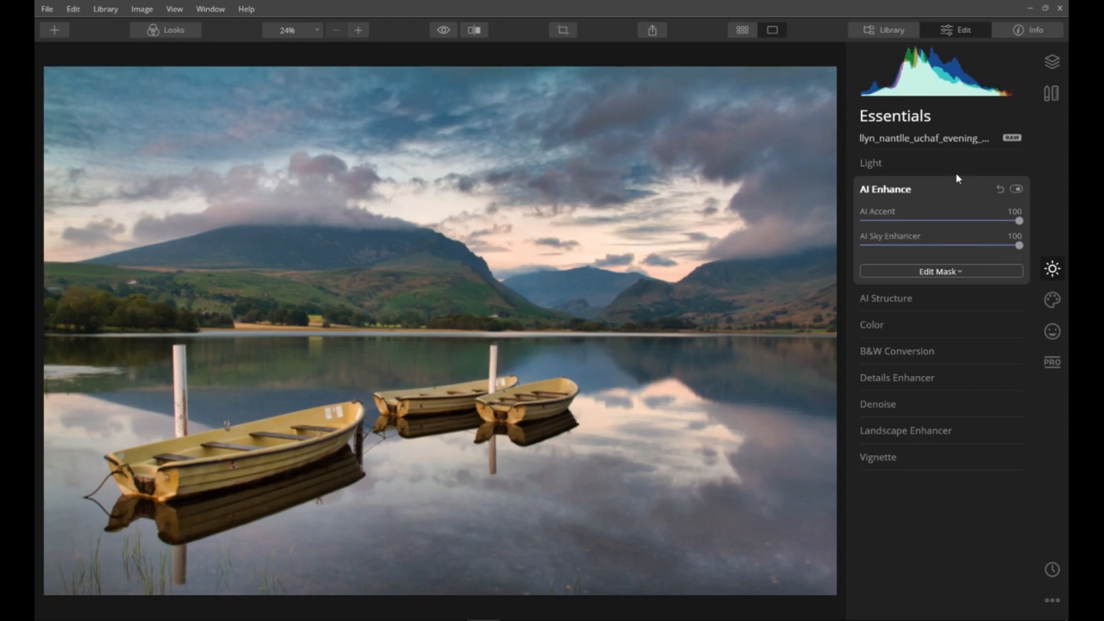
- Compare the photo with and without the AI Enhance edits, including in a split before/after view
{"action": "left_click", "coordinate": [1017, 190]}
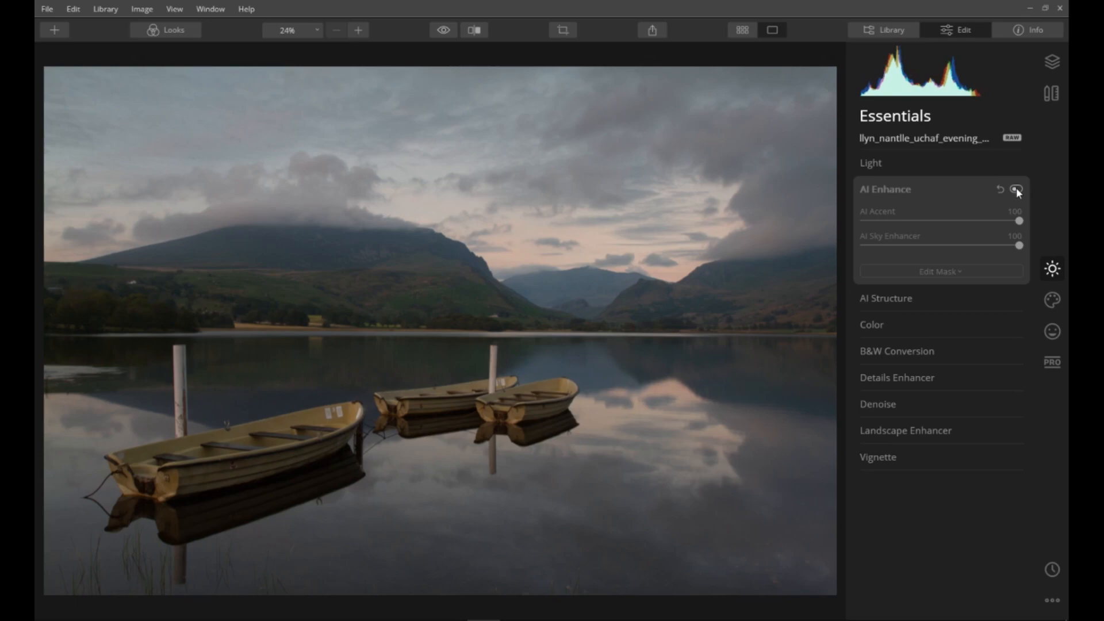
{"action": "left_click", "coordinate": [1017, 188]}
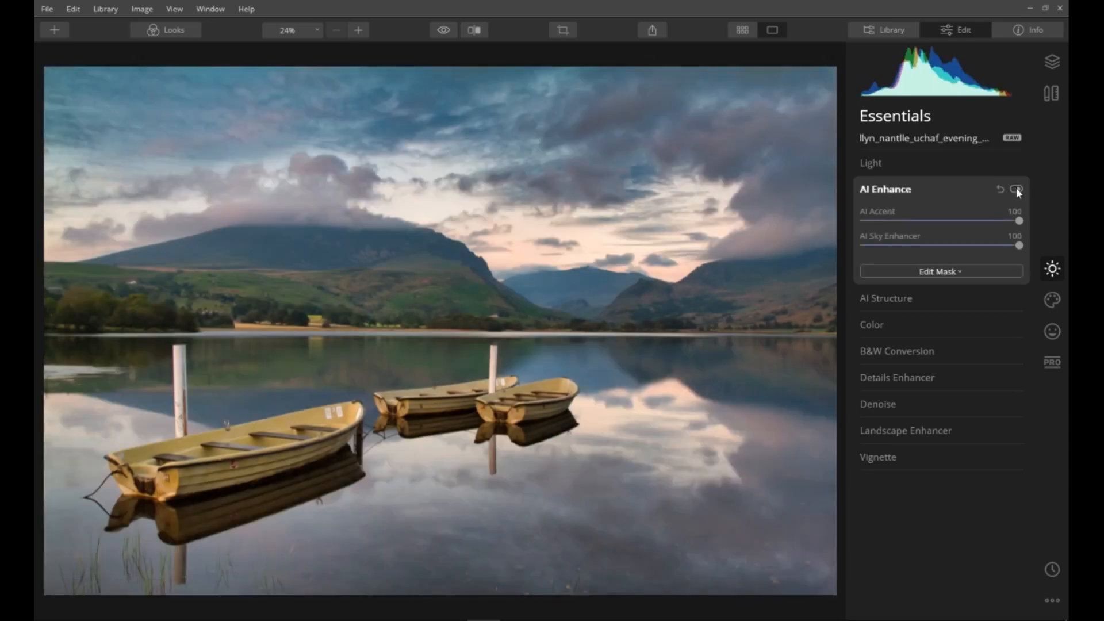
{"action": "left_click", "coordinate": [1017, 189]}
{"action": "left_click", "coordinate": [1016, 189]}
{"action": "left_click", "coordinate": [444, 33]}
{"action": "left_click", "coordinate": [443, 33]}
{"action": "left_click", "coordinate": [444, 34]}
{"action": "left_click", "coordinate": [444, 34]}
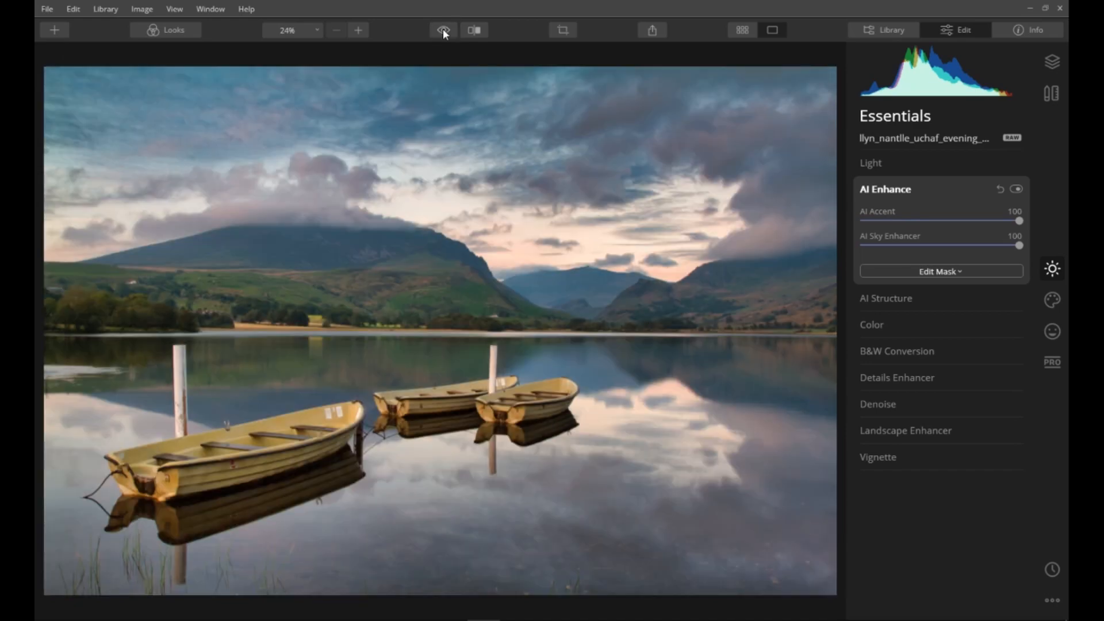
{"action": "left_click", "coordinate": [475, 30]}
{"action": "left_click_drag", "start_coordinate": [498, 310], "coordinate": [448, 332]}
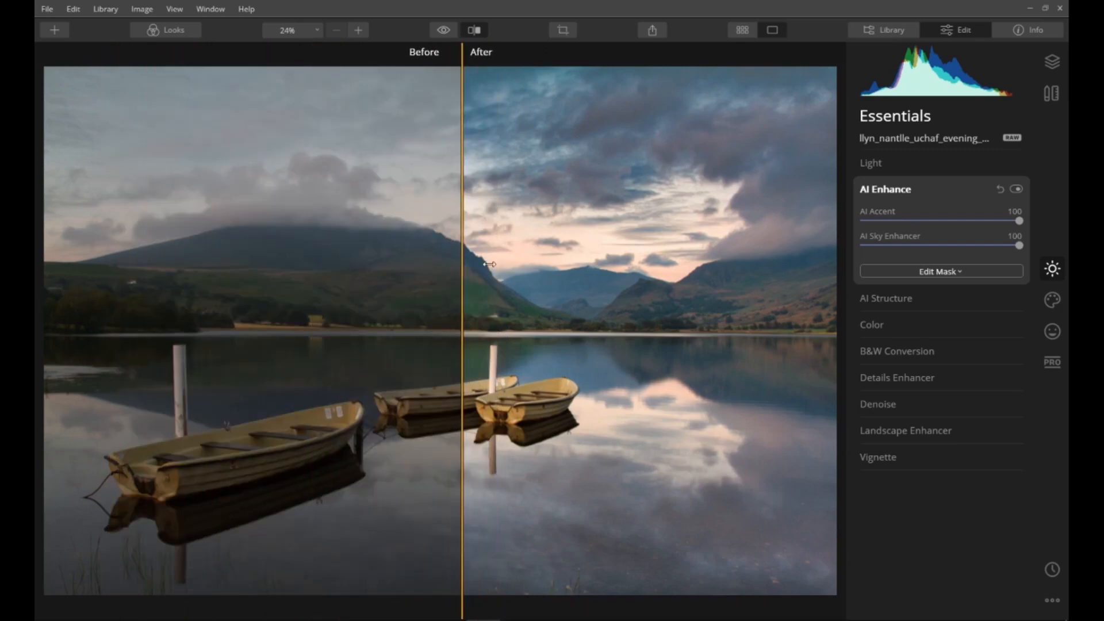
{"action": "left_click", "coordinate": [474, 31]}
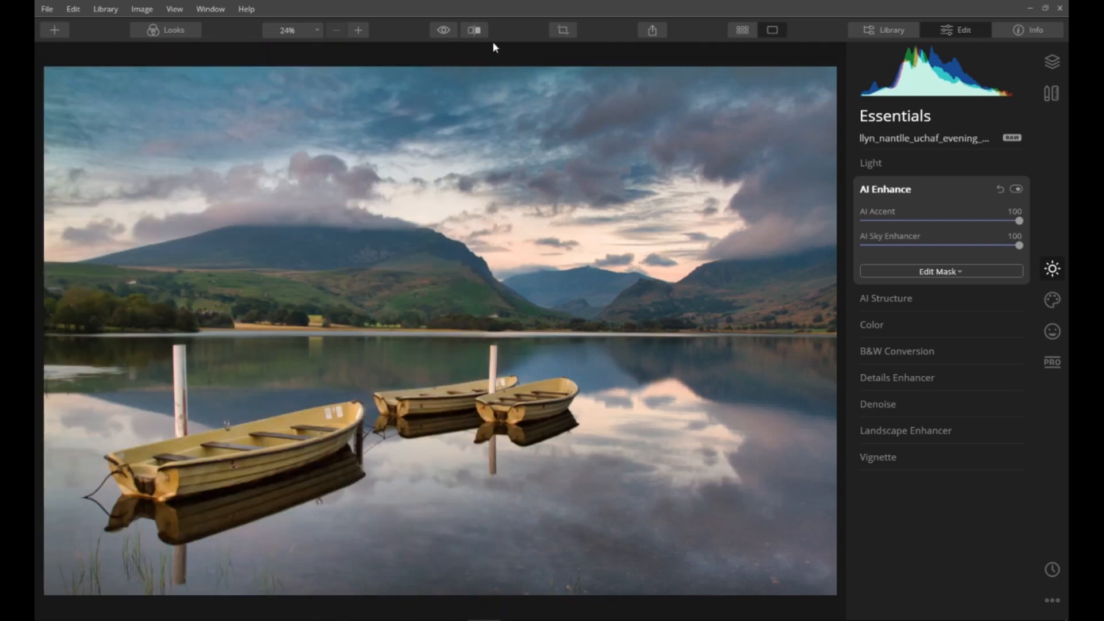
- Finish with AI Enhance and set the AI Structure amount to 100
{"action": "left_click", "coordinate": [922, 189]}
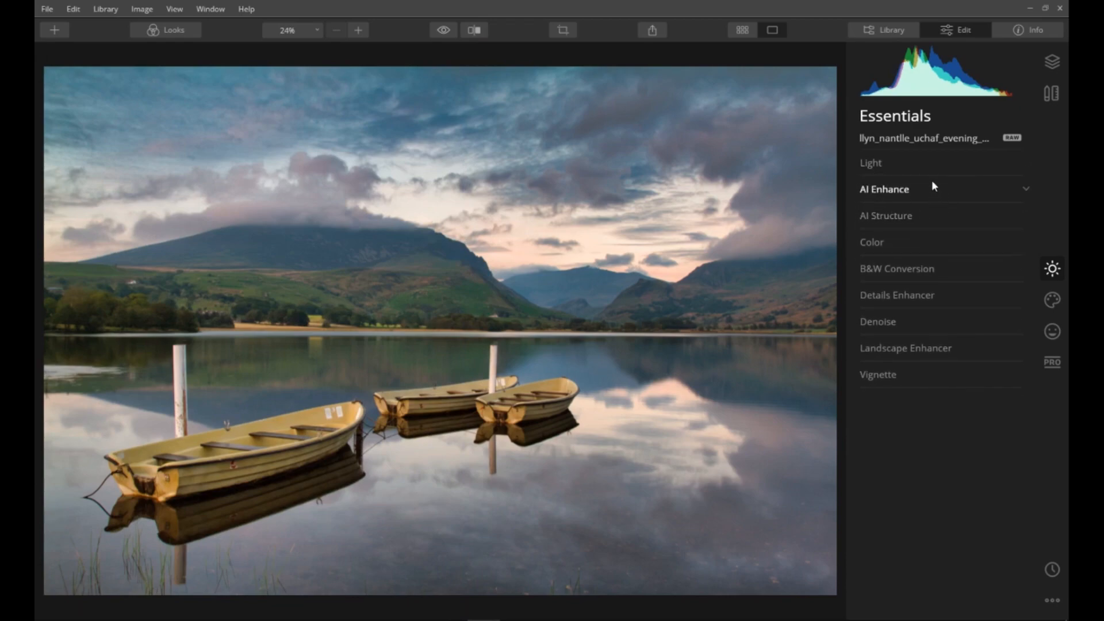
{"action": "left_click", "coordinate": [894, 219]}
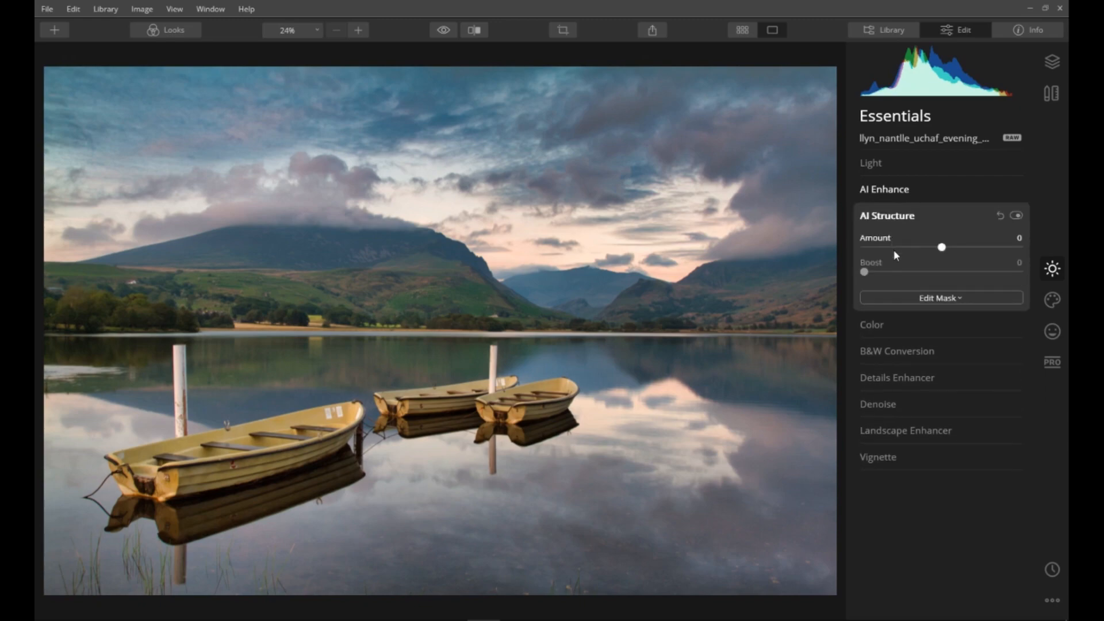
{"action": "left_click_drag", "start_coordinate": [943, 249], "coordinate": [972, 251]}
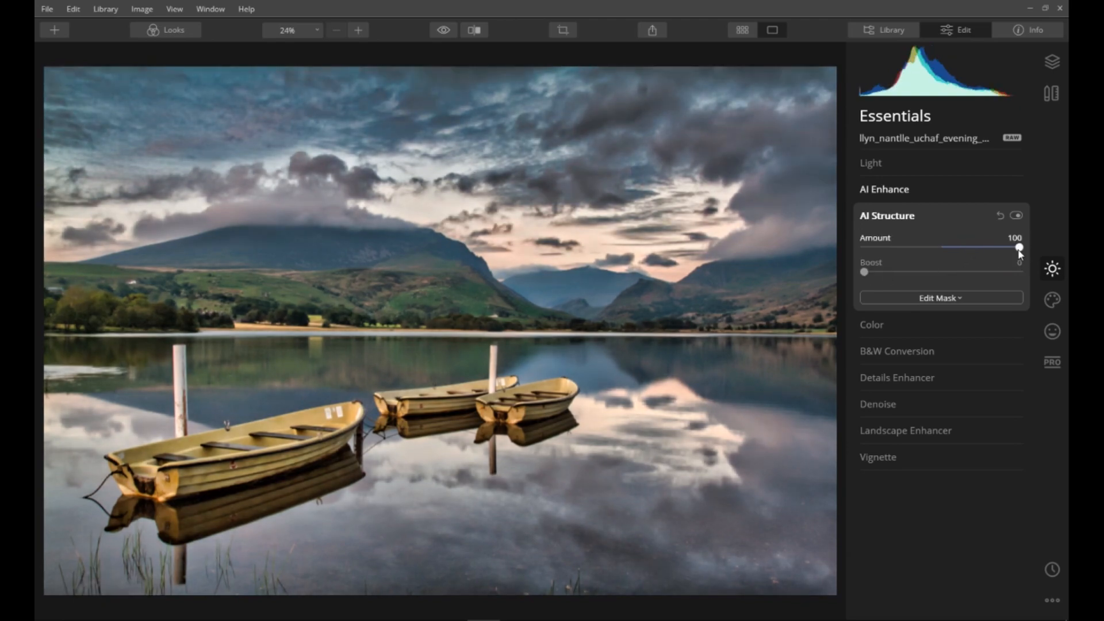
- Try the AI Structure Boost at 46 and at 100, and reset it to its default
{"action": "left_click_drag", "start_coordinate": [864, 272], "coordinate": [936, 273]}
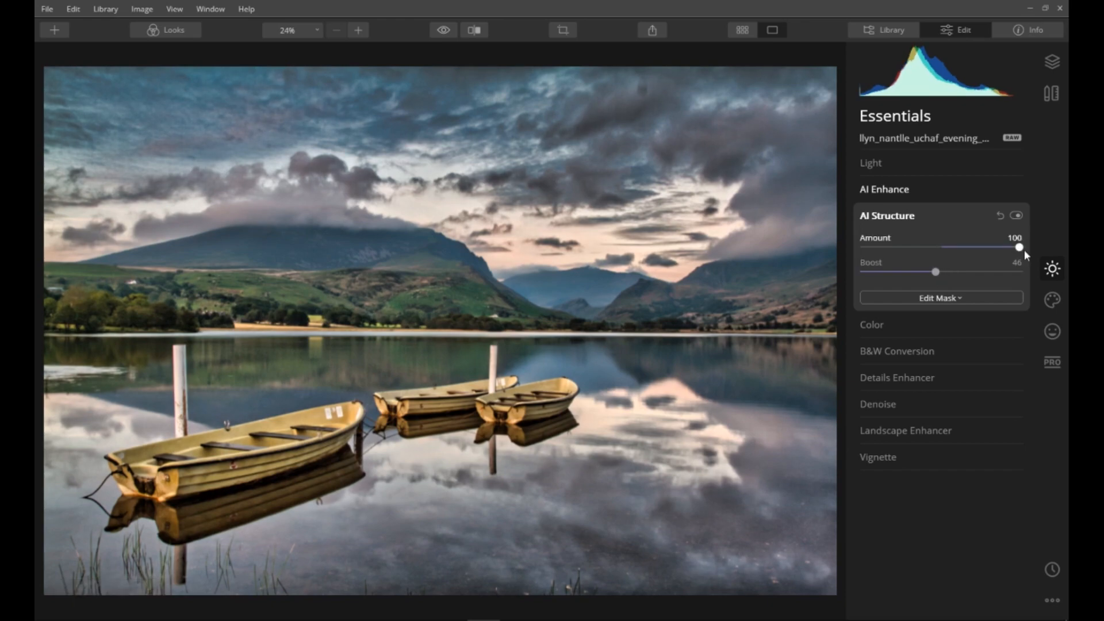
{"action": "left_click", "coordinate": [1022, 272]}
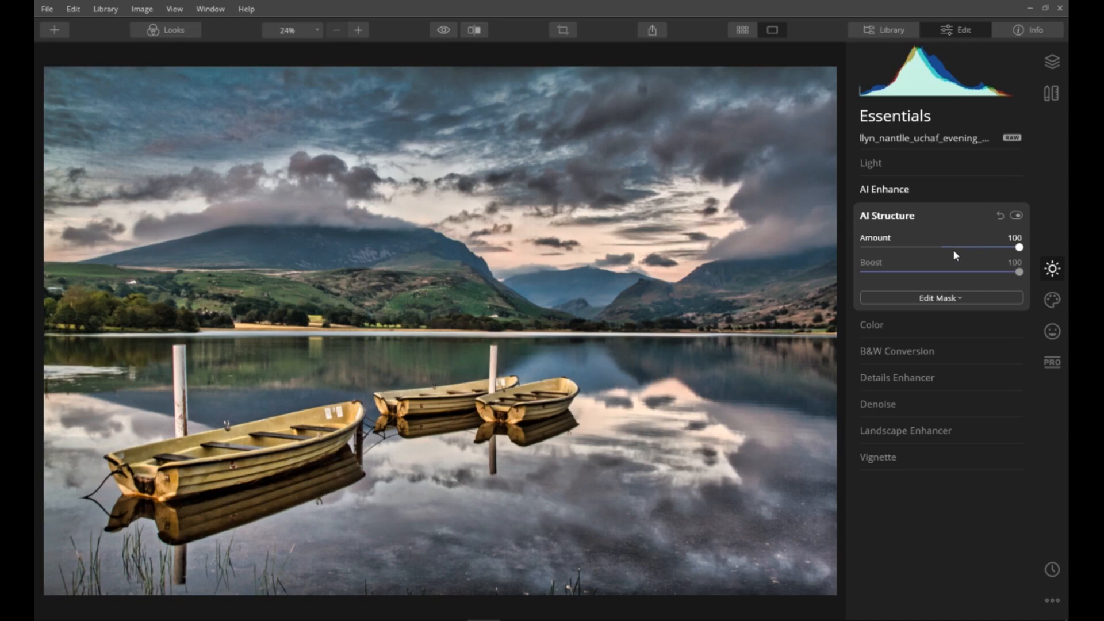
{"action": "double_click", "coordinate": [891, 271]}
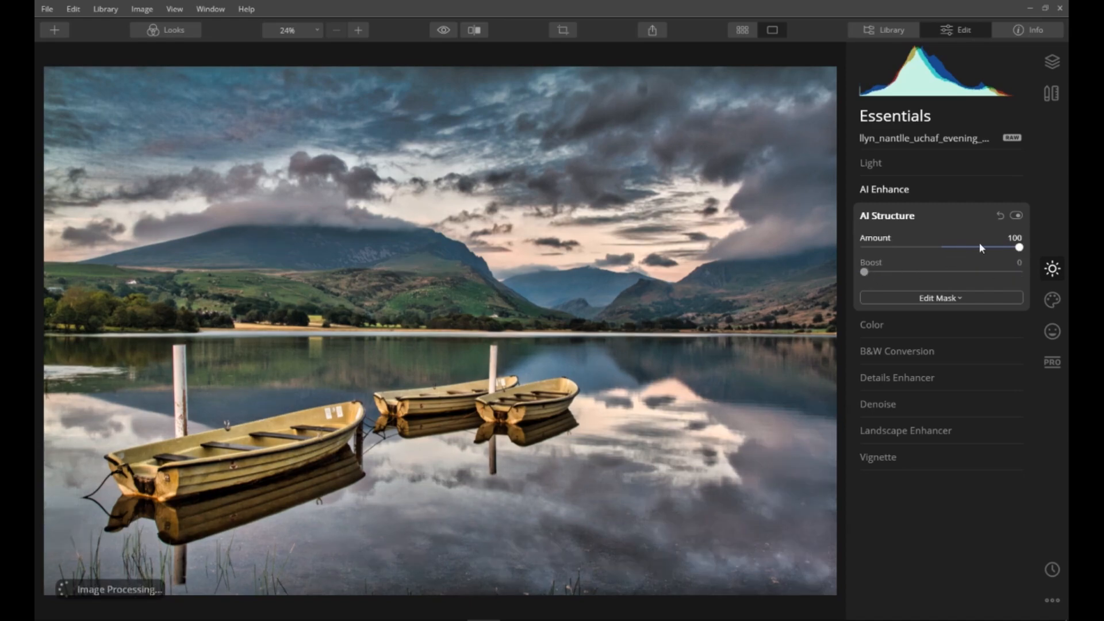
- Reduce the AI Structure amount to 29 and finish with that tool
{"action": "left_click_drag", "start_coordinate": [1013, 246], "coordinate": [964, 248]}
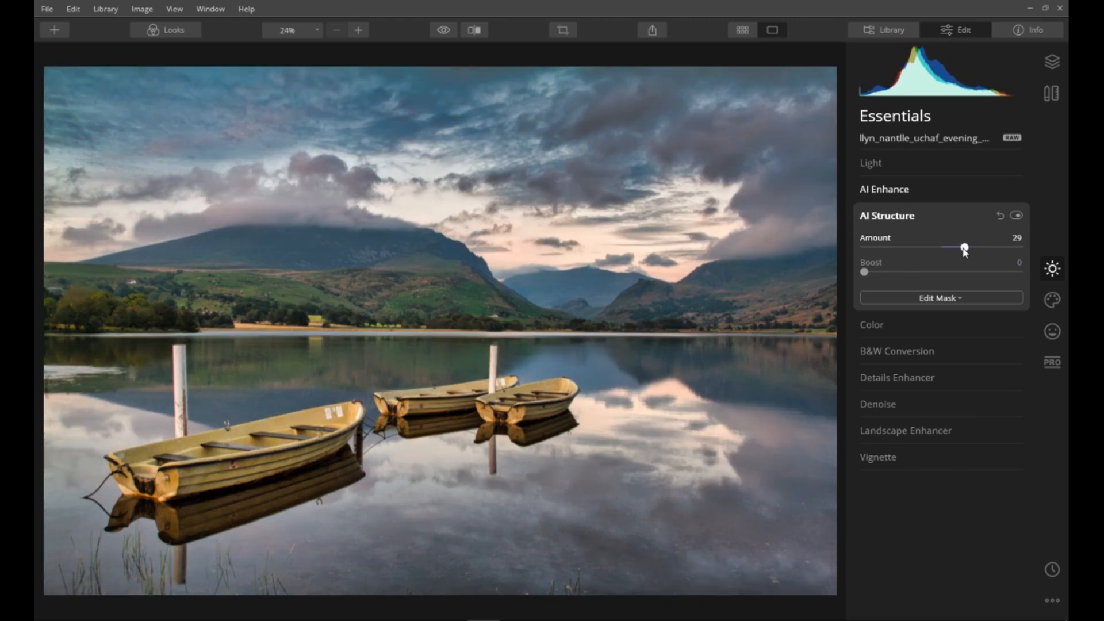
{"action": "left_click", "coordinate": [882, 215]}
- In the Color adjustment, set Saturation to -25, Vibrance to 13 and Remove Color Cast to 80
{"action": "left_click", "coordinate": [877, 247]}
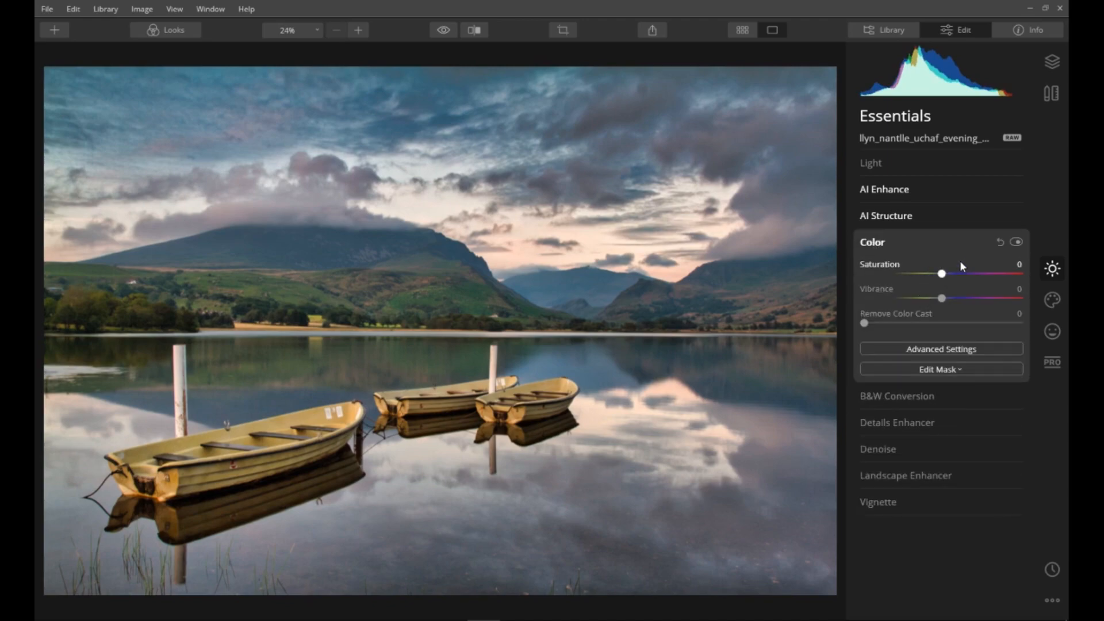
{"action": "left_click_drag", "start_coordinate": [945, 275], "coordinate": [953, 301]}
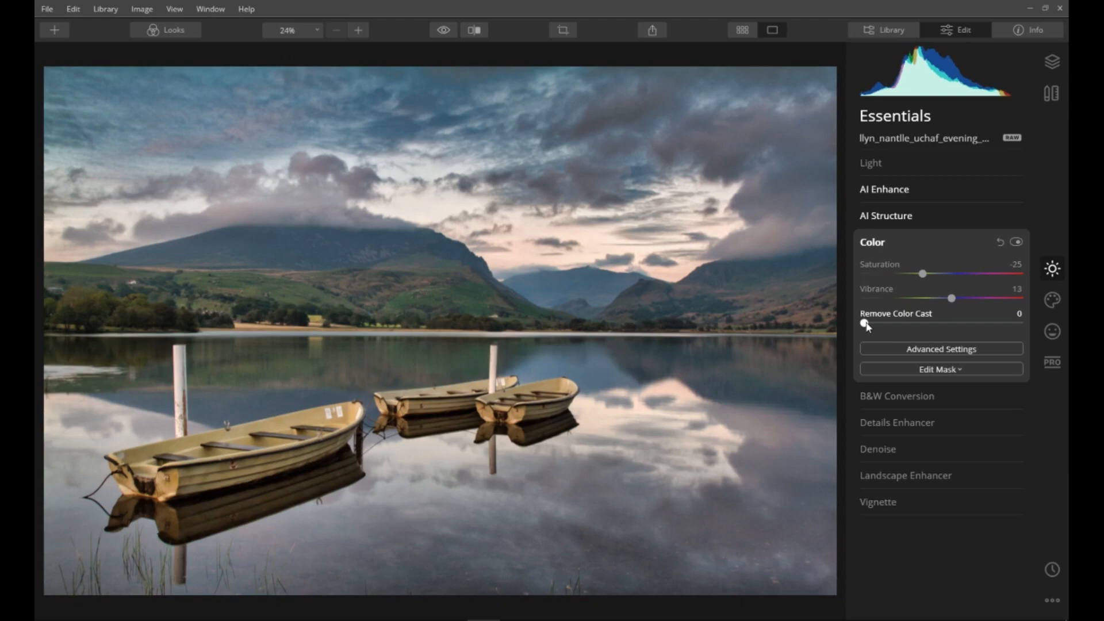
{"action": "left_click_drag", "start_coordinate": [866, 324], "coordinate": [992, 326]}
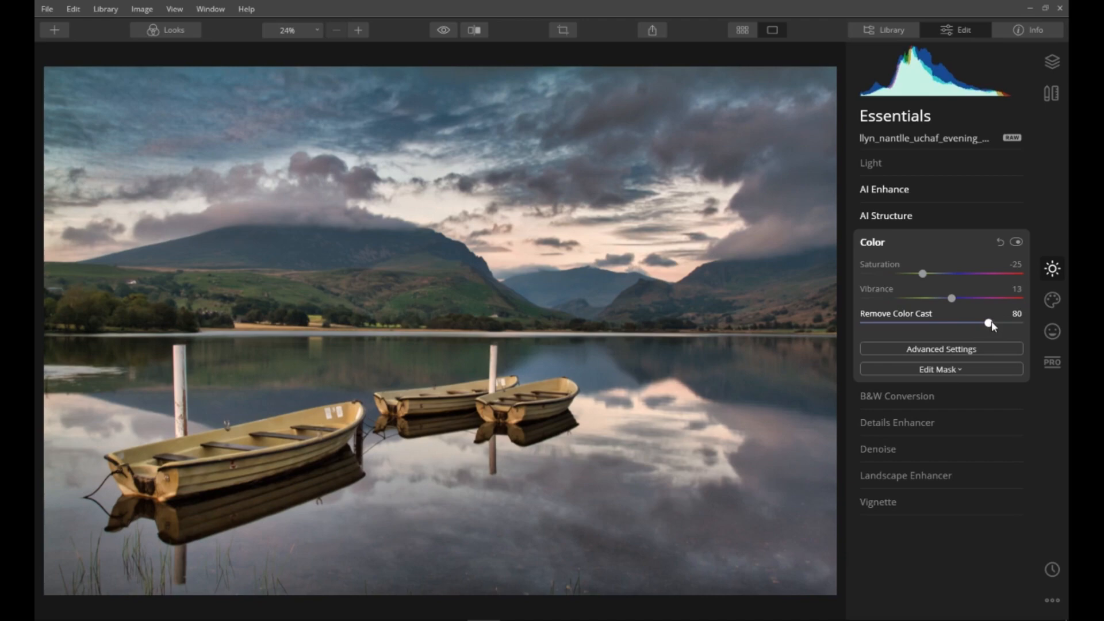
{"action": "left_click", "coordinate": [875, 242]}
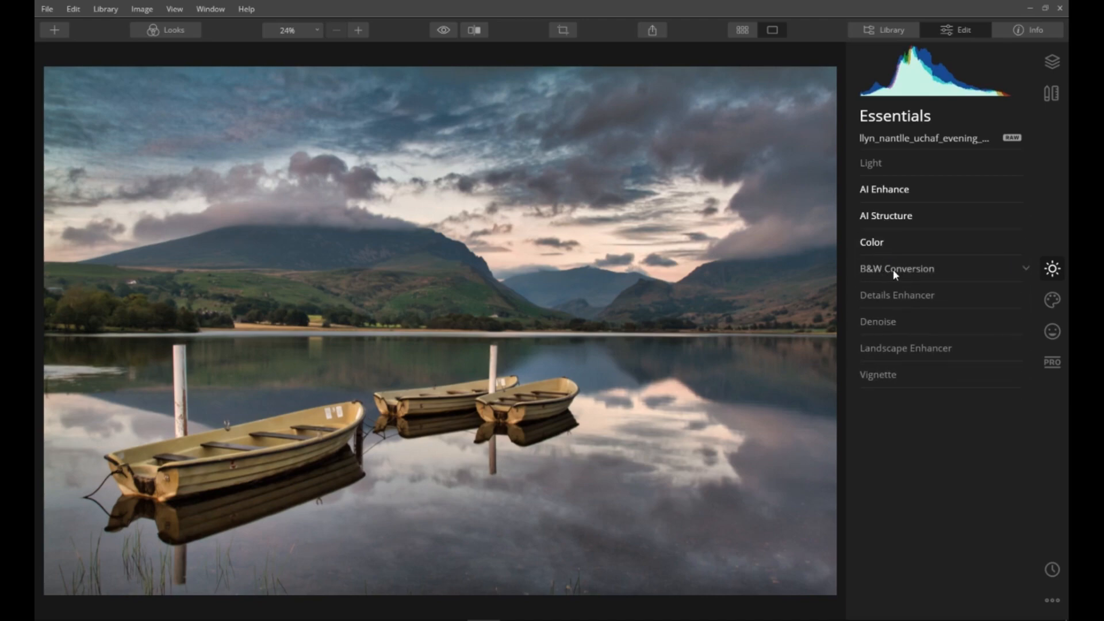
- Try the Sharpen, Small Details and Large Details adjustments in Details Enhancer, and return them to their defaults
{"action": "left_click", "coordinate": [895, 297]}
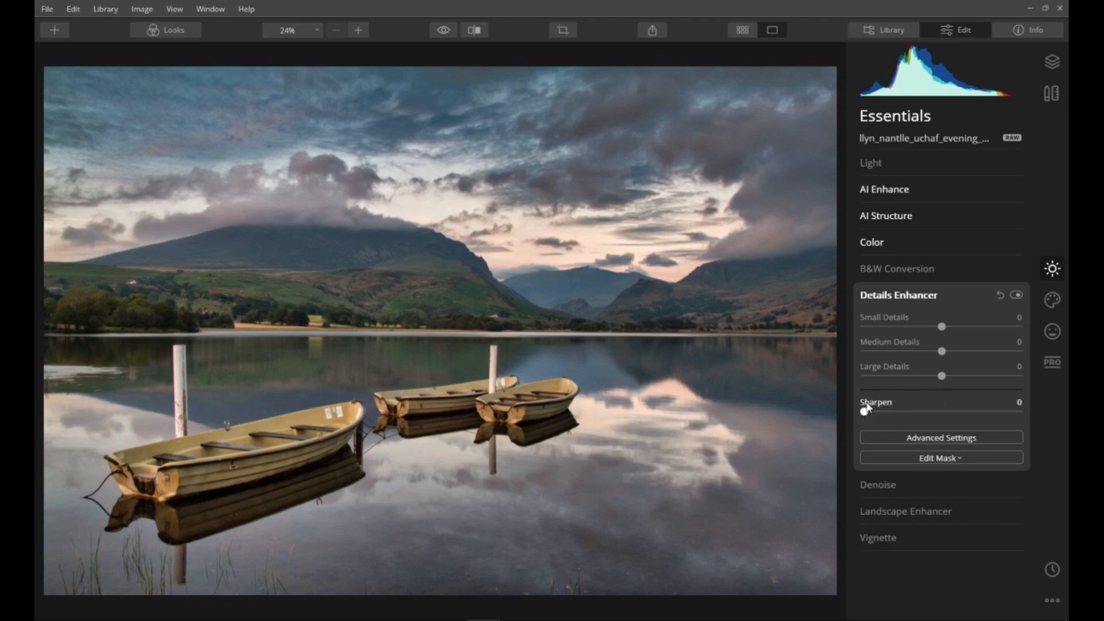
{"action": "mouse_move", "coordinate": [876, 414]}
{"action": "left_mouse_down"}
{"action": "mouse_move", "coordinate": [1006, 417]}
{"action": "mouse_move", "coordinate": [864, 413]}
{"action": "left_mouse_up"}
{"action": "mouse_move", "coordinate": [947, 326]}
{"action": "left_mouse_down"}
{"action": "mouse_move", "coordinate": [1006, 330]}
{"action": "mouse_move", "coordinate": [942, 330]}
{"action": "left_mouse_up"}
{"action": "left_click_drag", "start_coordinate": [943, 376], "coordinate": [993, 376]}
{"action": "double_click", "coordinate": [886, 367]}
{"action": "left_click", "coordinate": [898, 295]}
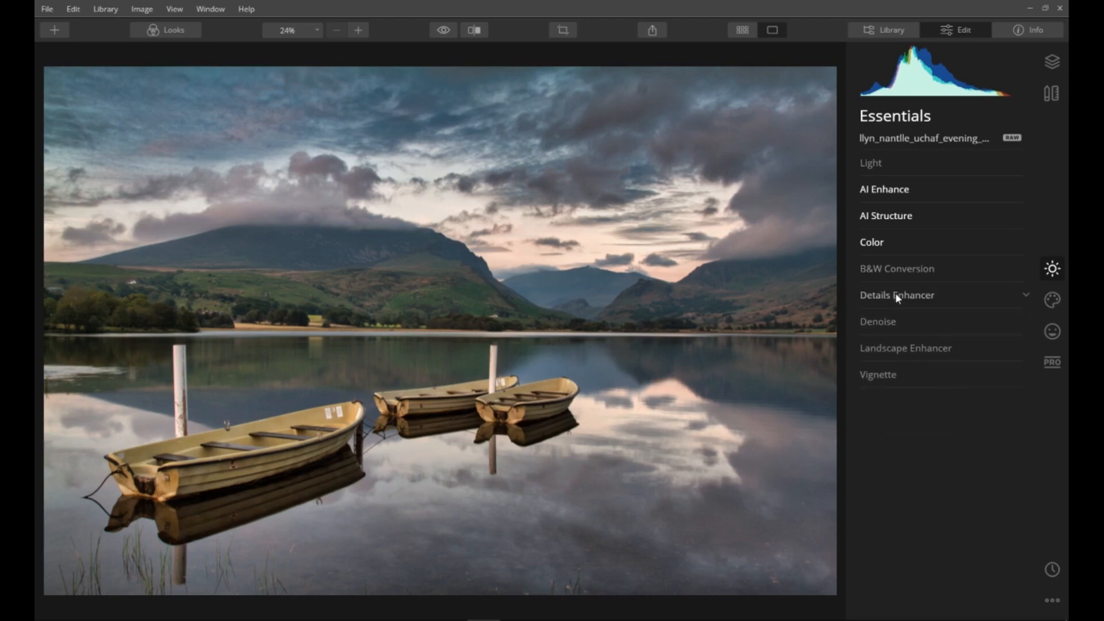
- Reduce noise in the lake photo with Luminosity Denoise at 43 and Color Denoise at 31
{"action": "left_click", "coordinate": [878, 323]}
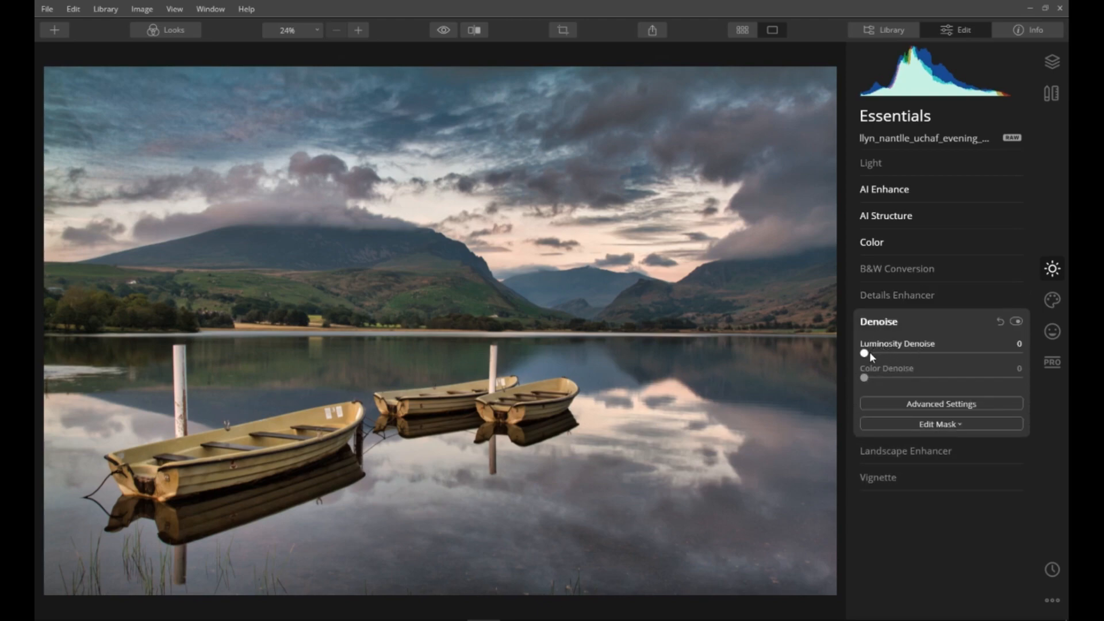
{"action": "left_click_drag", "start_coordinate": [866, 353], "coordinate": [939, 354]}
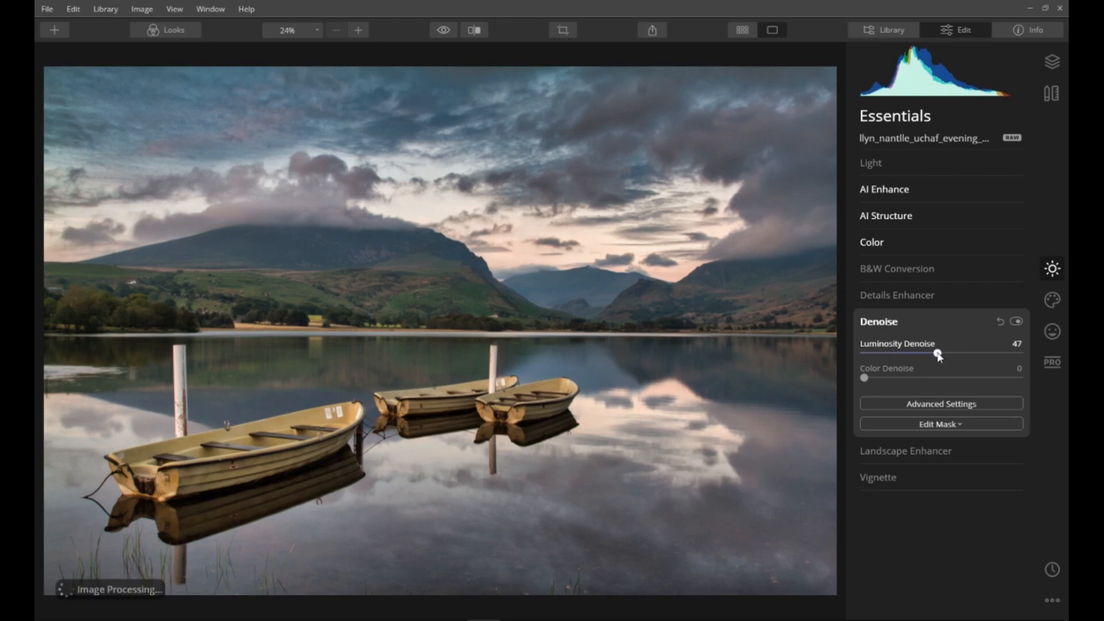
{"action": "left_click_drag", "start_coordinate": [864, 378], "coordinate": [912, 378]}
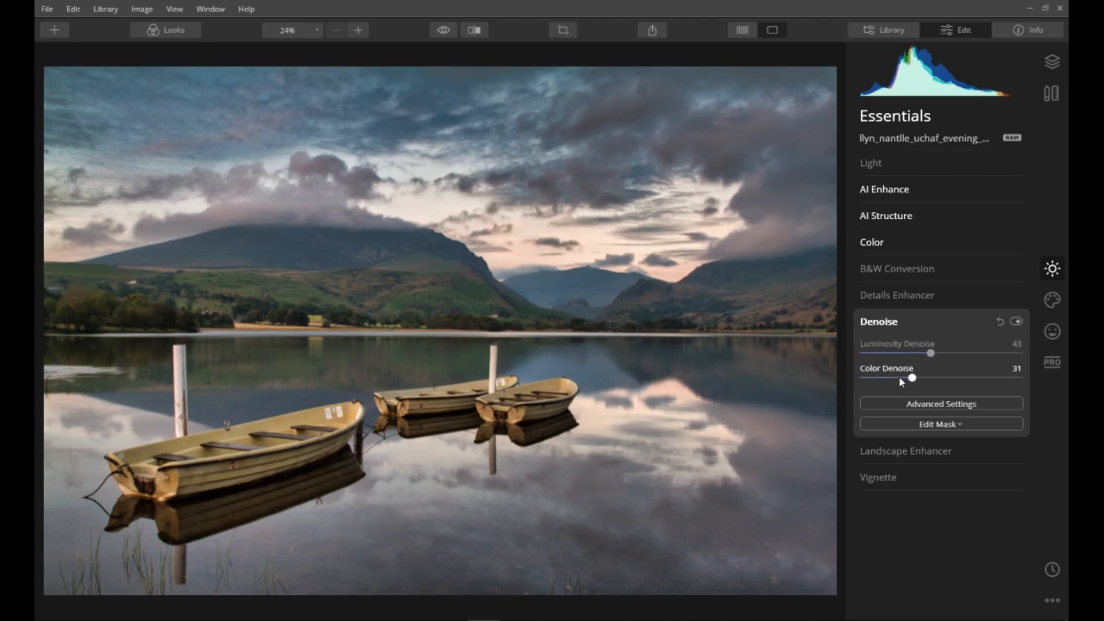
{"action": "left_click", "coordinate": [878, 322]}
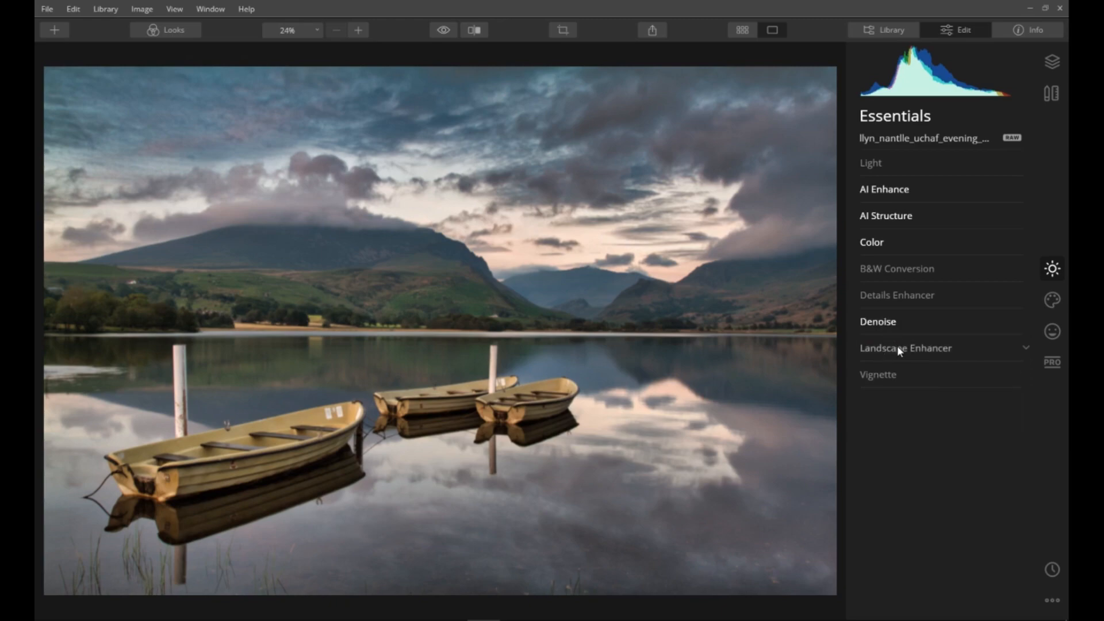
- In Landscape Enhancer, try Dehaze and a Golden Hour value of 59, resetting each to 0
{"action": "left_click", "coordinate": [900, 350]}
{"action": "left_click_drag", "start_coordinate": [866, 380], "coordinate": [928, 384]}
{"action": "double_click", "coordinate": [928, 383]}
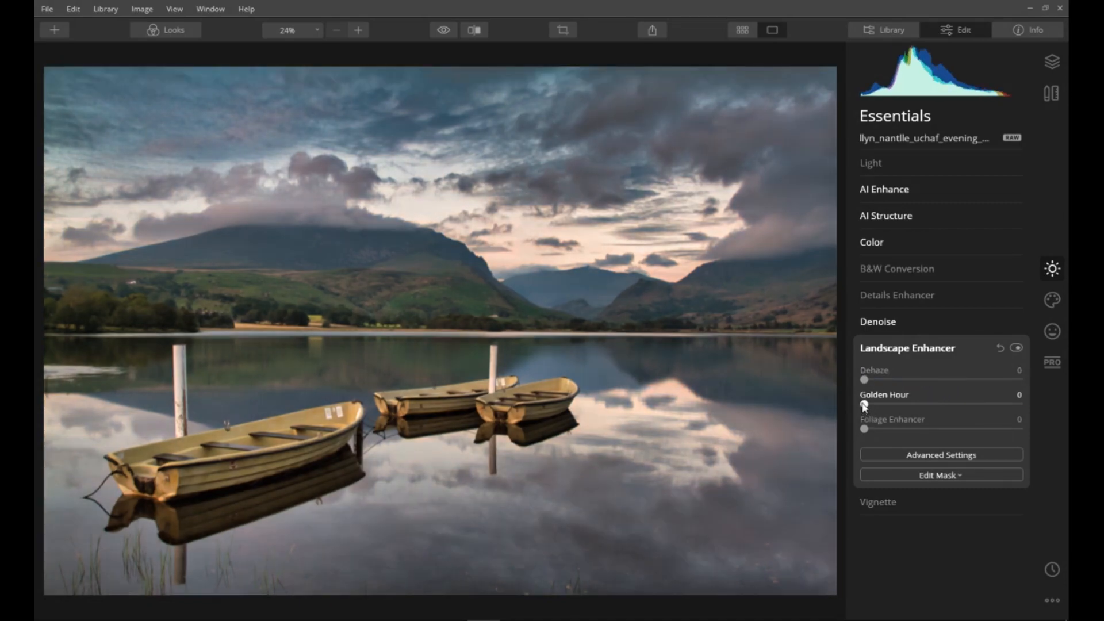
{"action": "mouse_move", "coordinate": [864, 406]}
{"action": "left_mouse_down"}
{"action": "mouse_move", "coordinate": [1018, 407]}
{"action": "mouse_move", "coordinate": [866, 404]}
{"action": "left_mouse_up"}
{"action": "left_click_drag", "start_coordinate": [865, 406], "coordinate": [955, 406]}
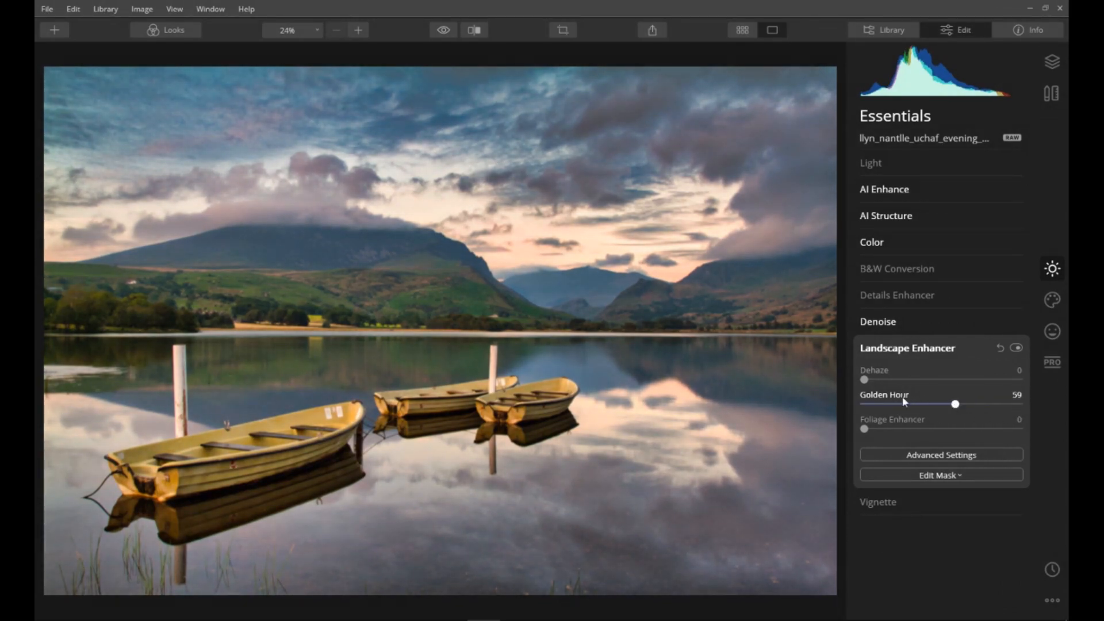
{"action": "double_click", "coordinate": [867, 393]}
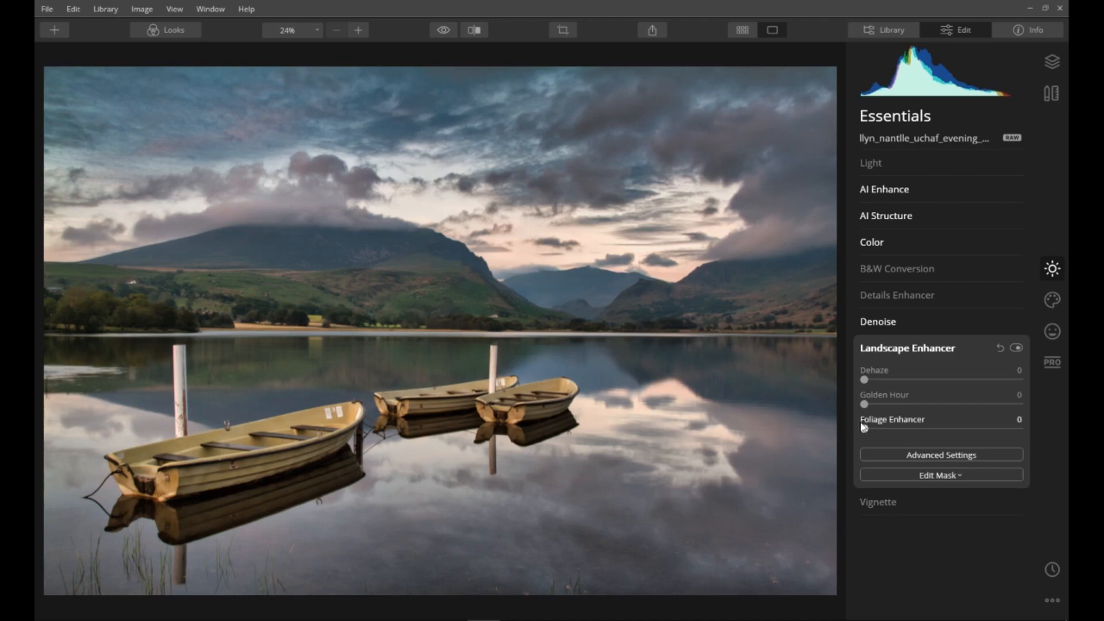
- Try the Foliage Enhancer at 100, settle on 22 and finish with Landscape Enhancer
{"action": "left_click_drag", "start_coordinate": [865, 429], "coordinate": [1037, 431]}
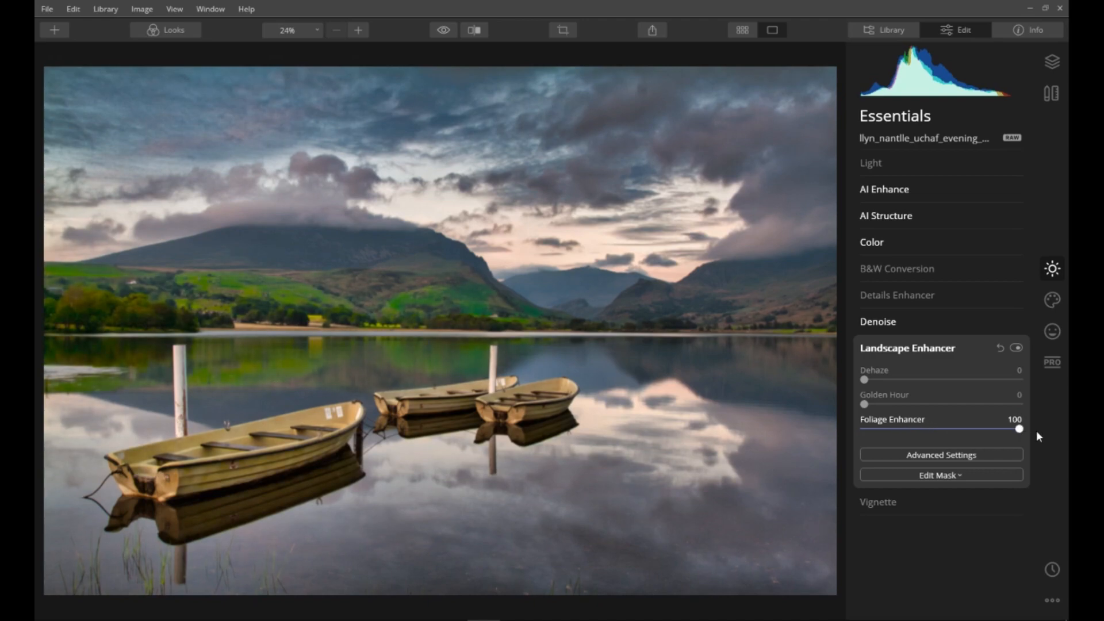
{"action": "left_click_drag", "start_coordinate": [1035, 430], "coordinate": [901, 434]}
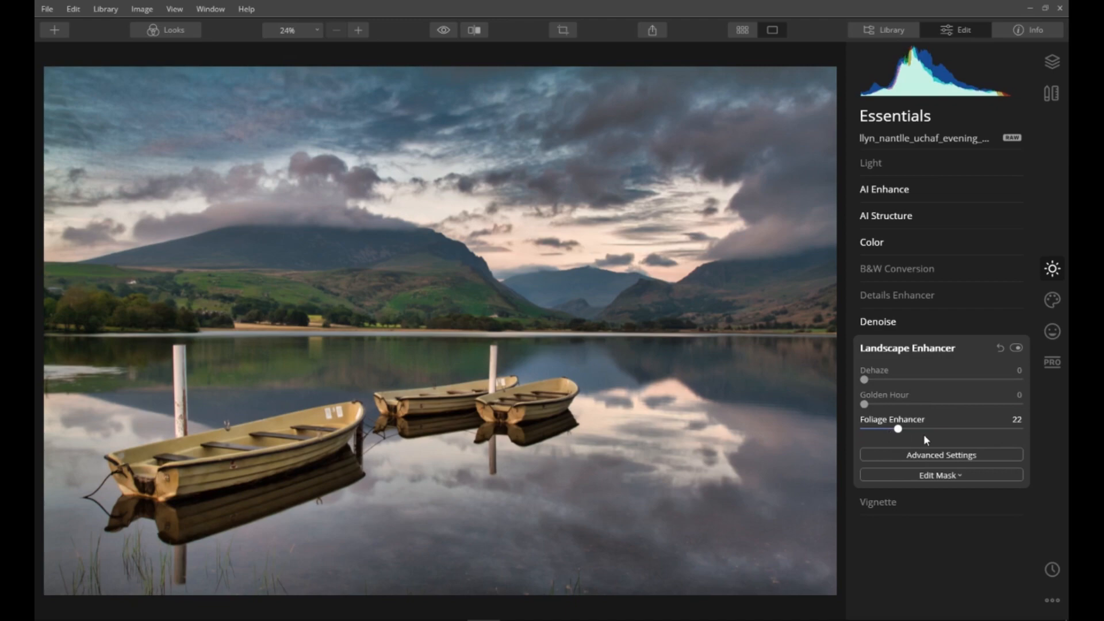
{"action": "left_click", "coordinate": [897, 349]}
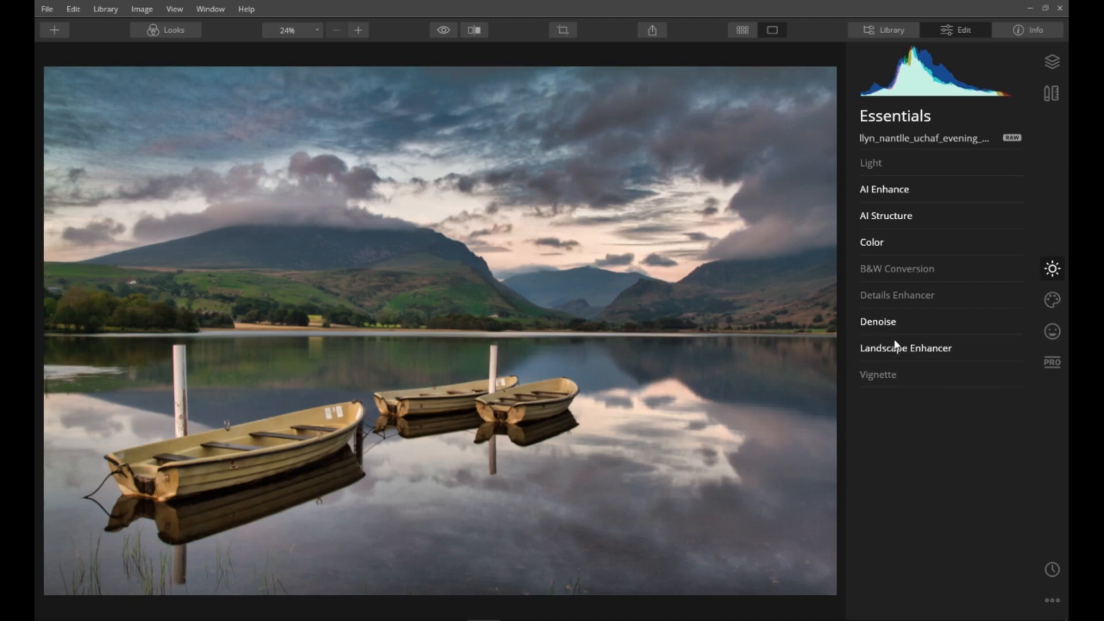
- Set the Vignette amount to -100 and try several subject centres, ending on the far boats near the middle of the photo
{"action": "left_click", "coordinate": [876, 374]}
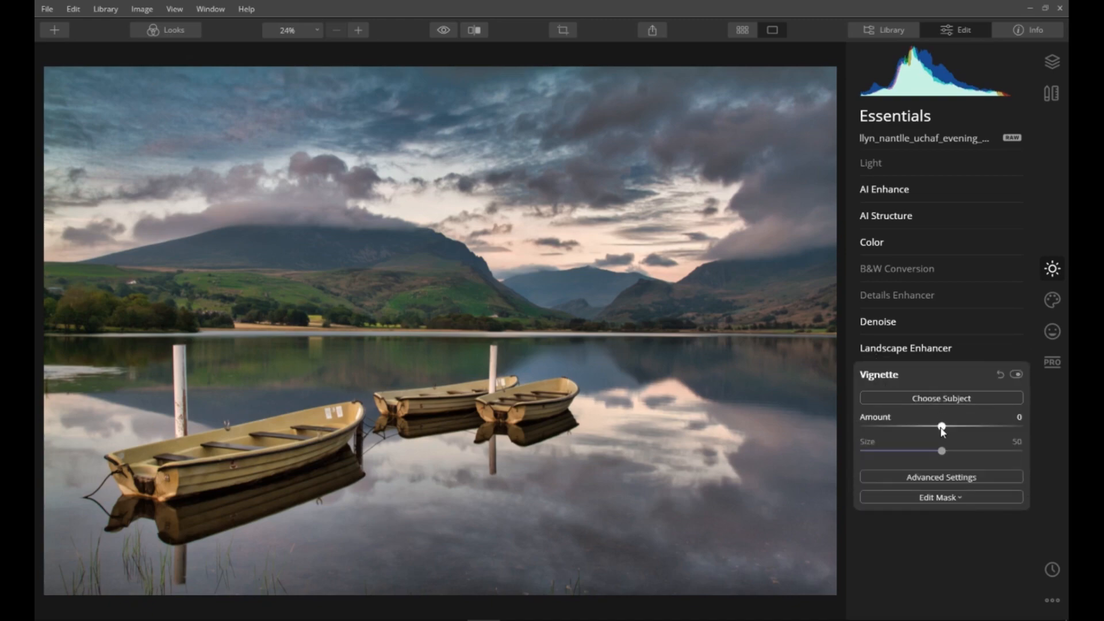
{"action": "left_click_drag", "start_coordinate": [942, 429], "coordinate": [862, 433]}
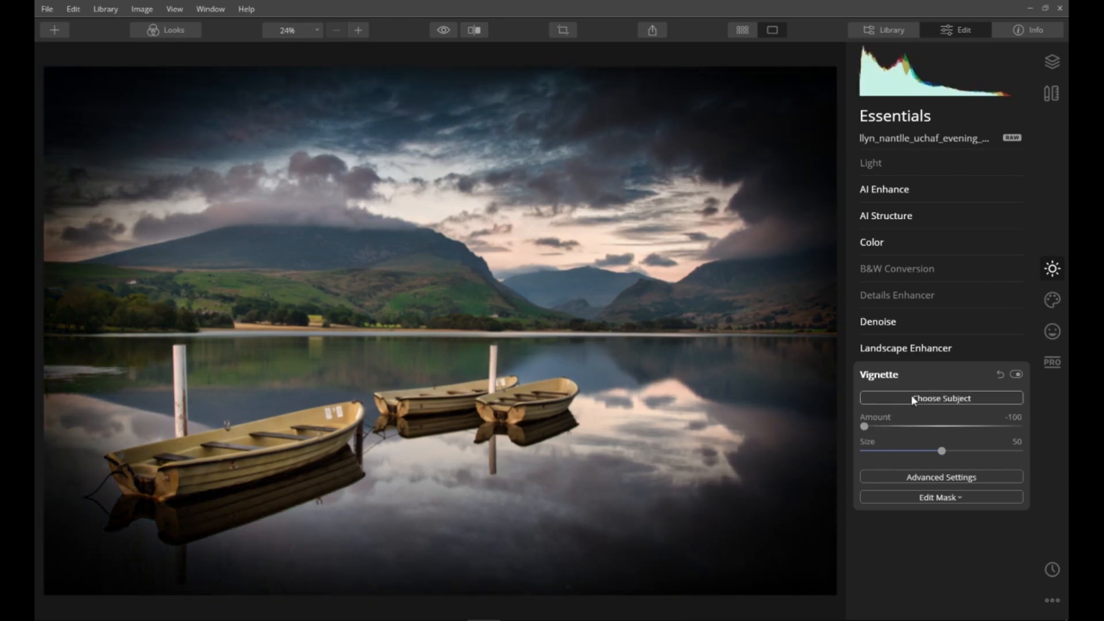
{"action": "left_click", "coordinate": [935, 399]}
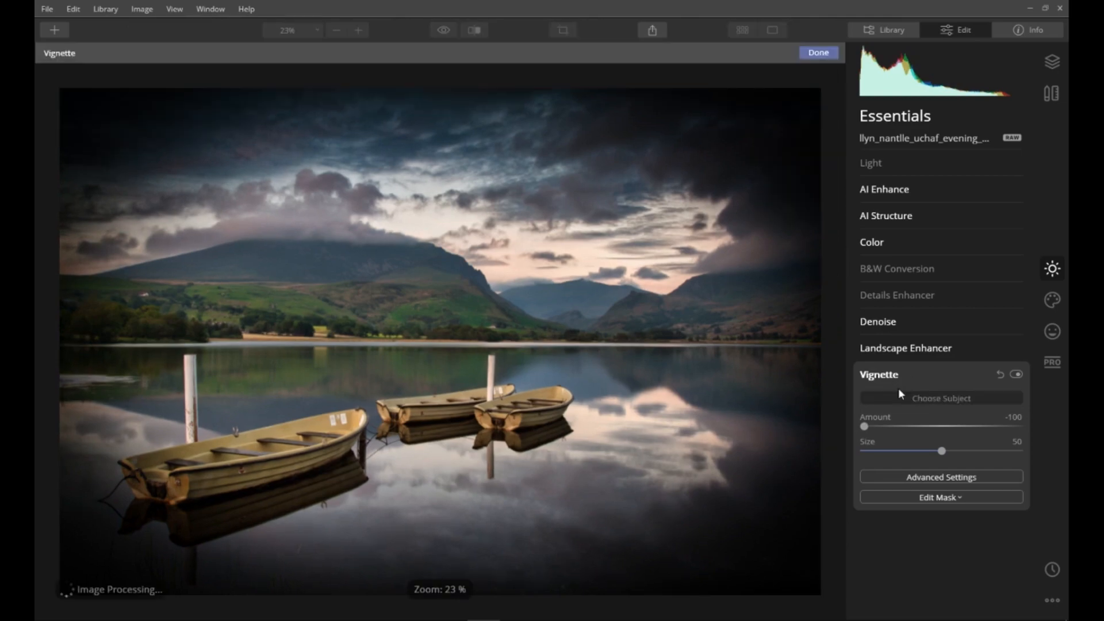
{"action": "left_click", "coordinate": [160, 172]}
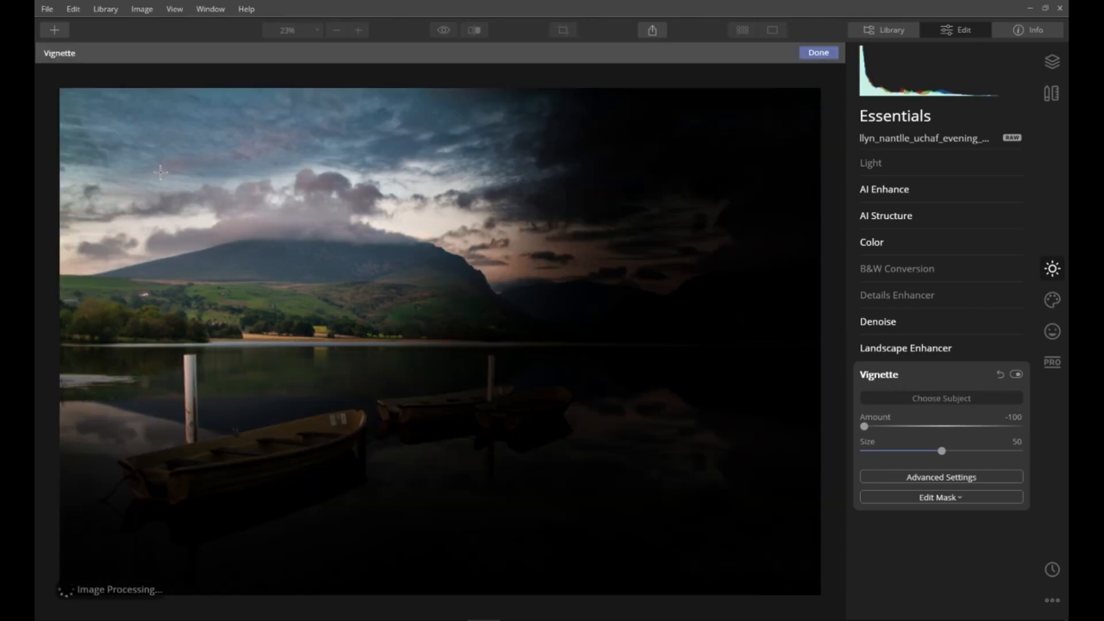
{"action": "left_click", "coordinate": [446, 293]}
{"action": "left_click", "coordinate": [646, 443]}
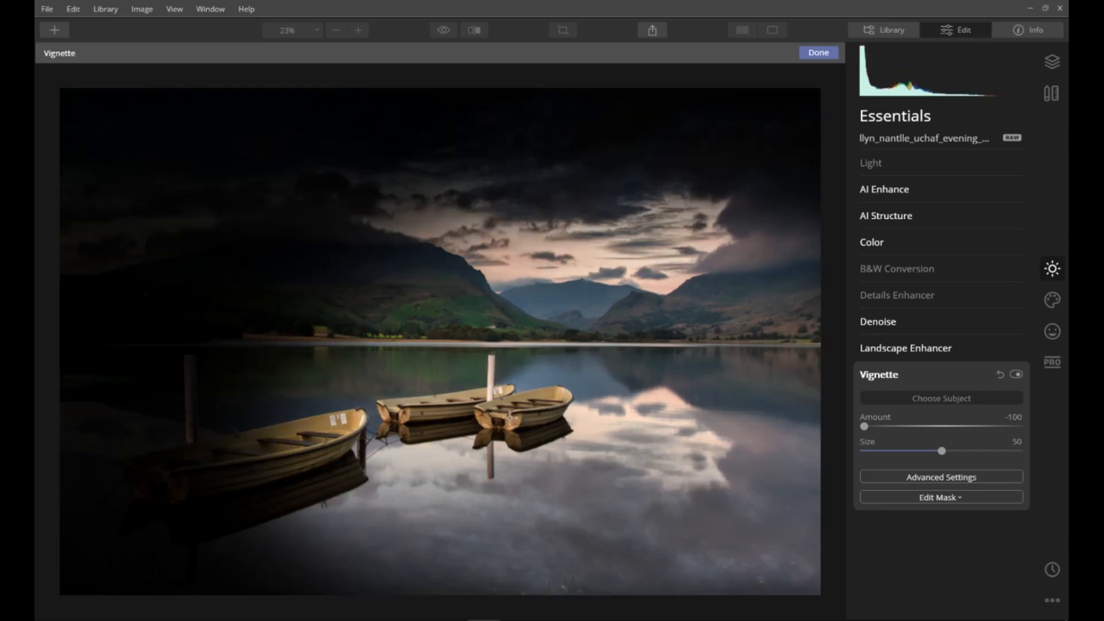
{"action": "left_click", "coordinate": [462, 374]}
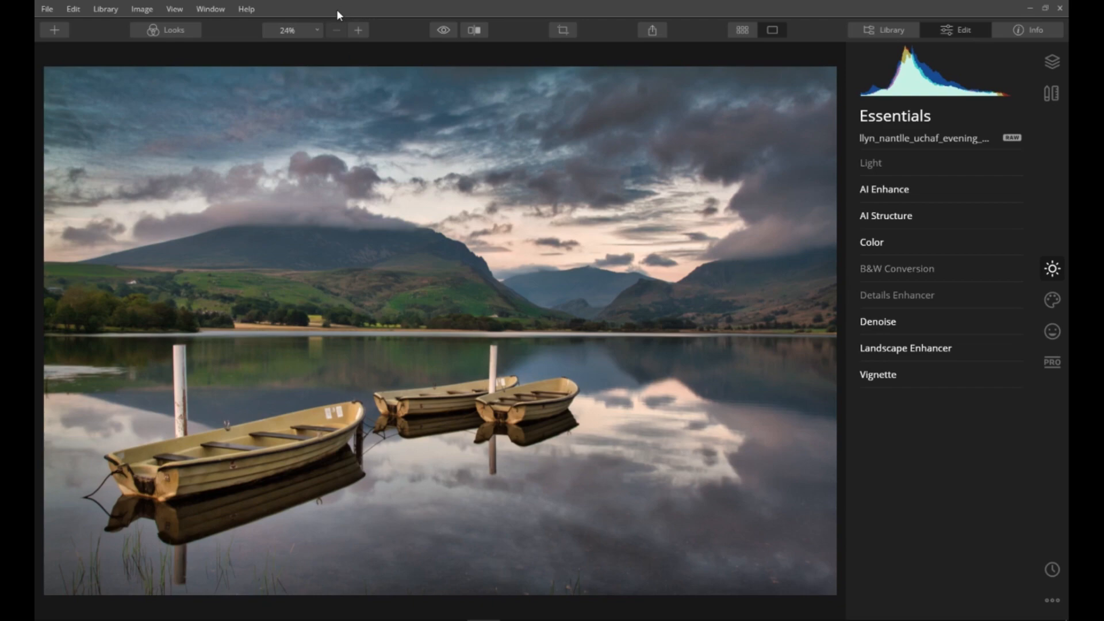
- Compare the edited lake photo repeatedly with its unedited original
{"action": "left_click", "coordinate": [444, 28]}
{"action": "left_click", "coordinate": [443, 29]}
{"action": "left_click", "coordinate": [444, 28]}
{"action": "left_click", "coordinate": [442, 28]}
{"action": "left_click", "coordinate": [440, 29]}
{"action": "left_click", "coordinate": [440, 29]}
{"action": "left_click", "coordinate": [440, 29]}
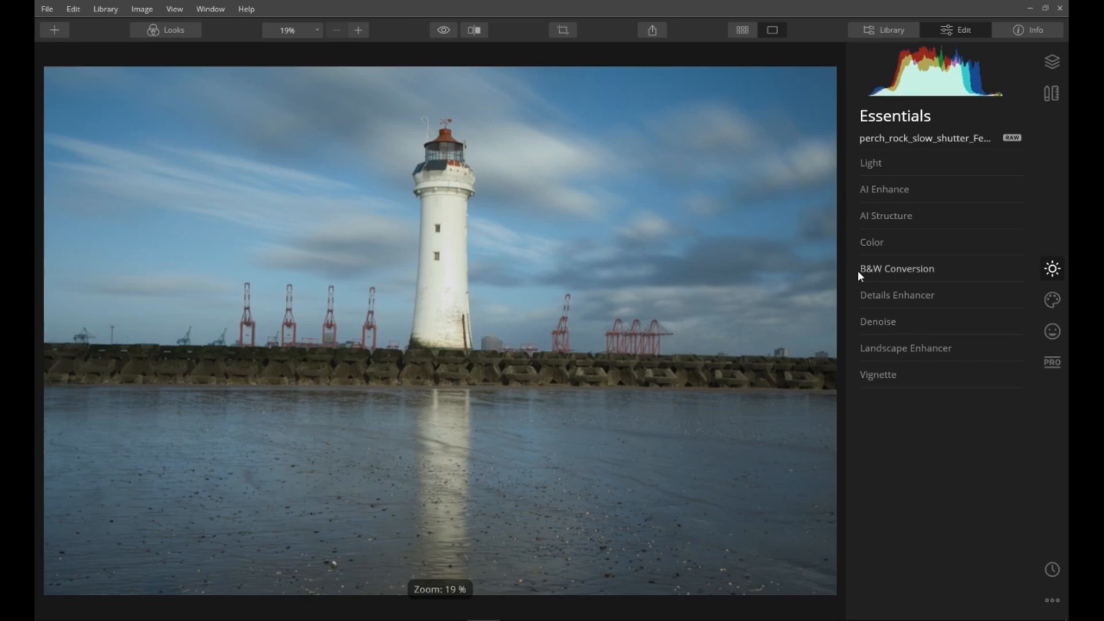
- Convert the lighthouse photo to black and white and set its Red saturation to 200, also trying the red adjustment at both extremes
{"action": "left_click", "coordinate": [888, 271]}
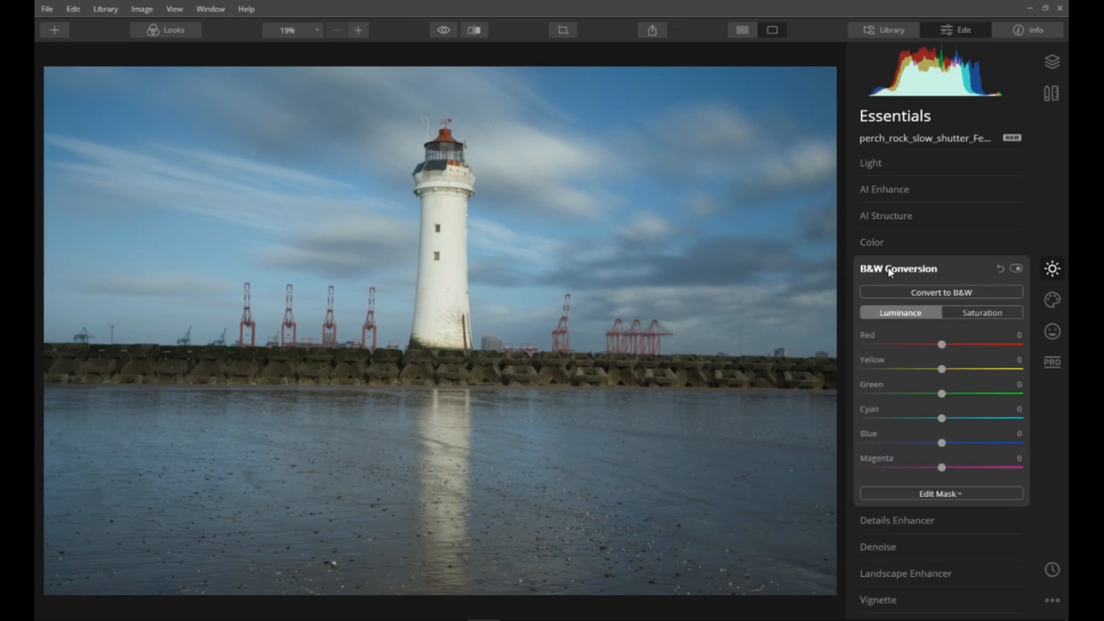
{"action": "left_click", "coordinate": [940, 292]}
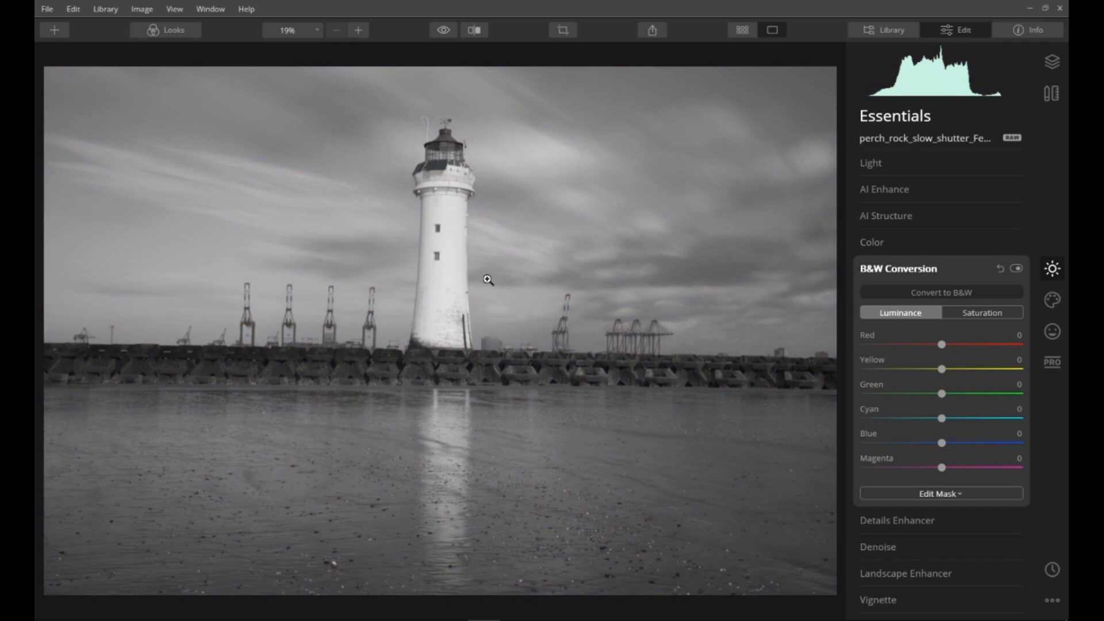
{"action": "left_click", "coordinate": [979, 316]}
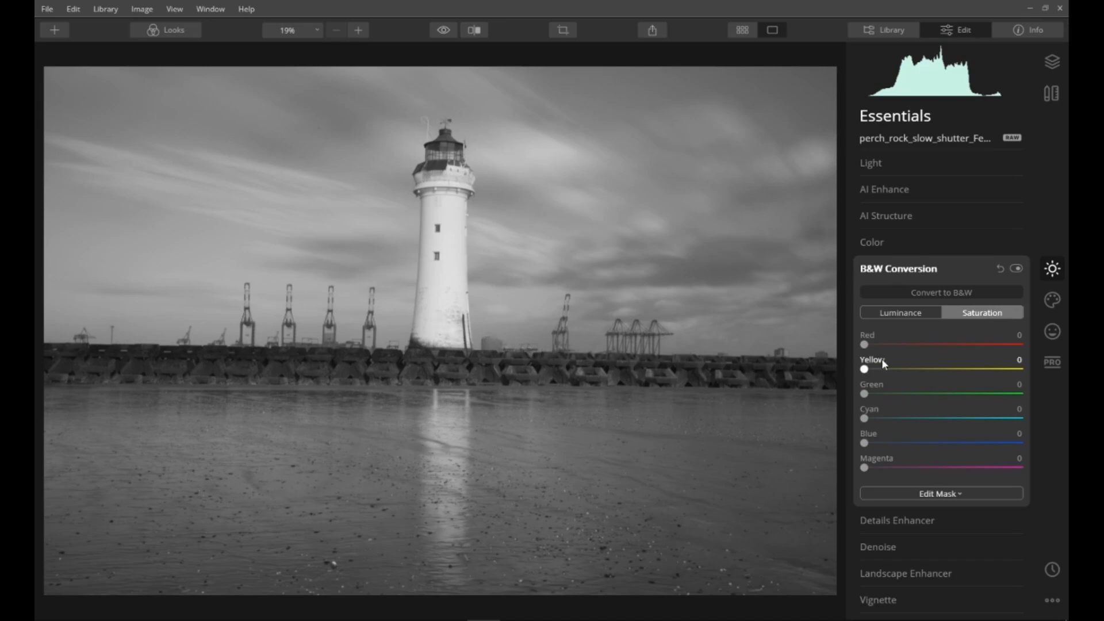
{"action": "left_click_drag", "start_coordinate": [865, 344], "coordinate": [1027, 359]}
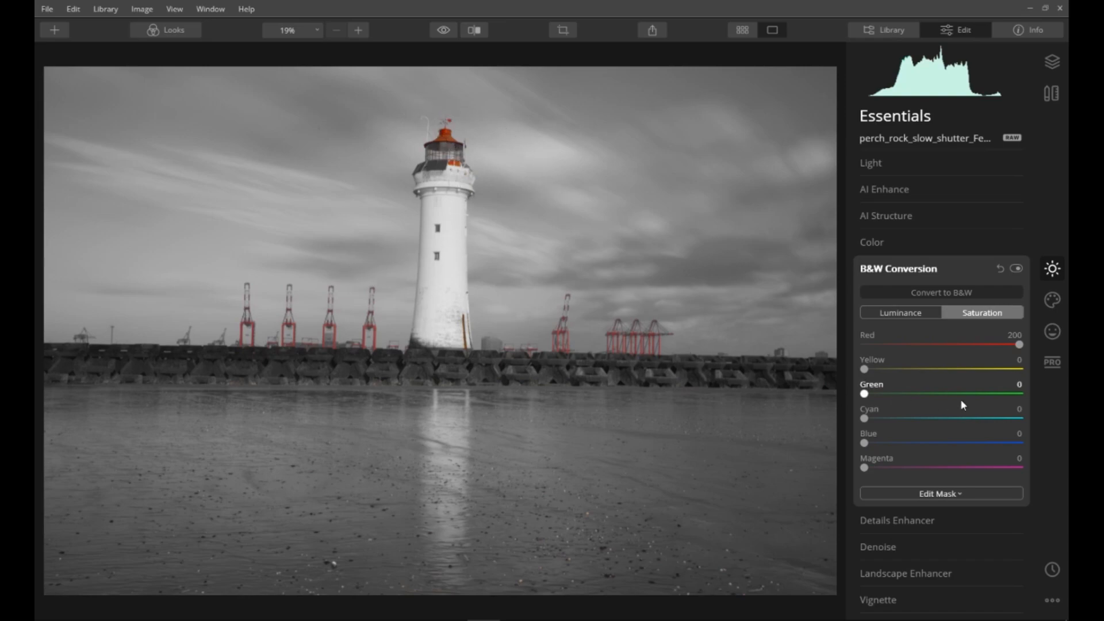
{"action": "left_click_drag", "start_coordinate": [1019, 344], "coordinate": [854, 347]}
{"action": "left_click_drag", "start_coordinate": [938, 350], "coordinate": [1025, 354]}
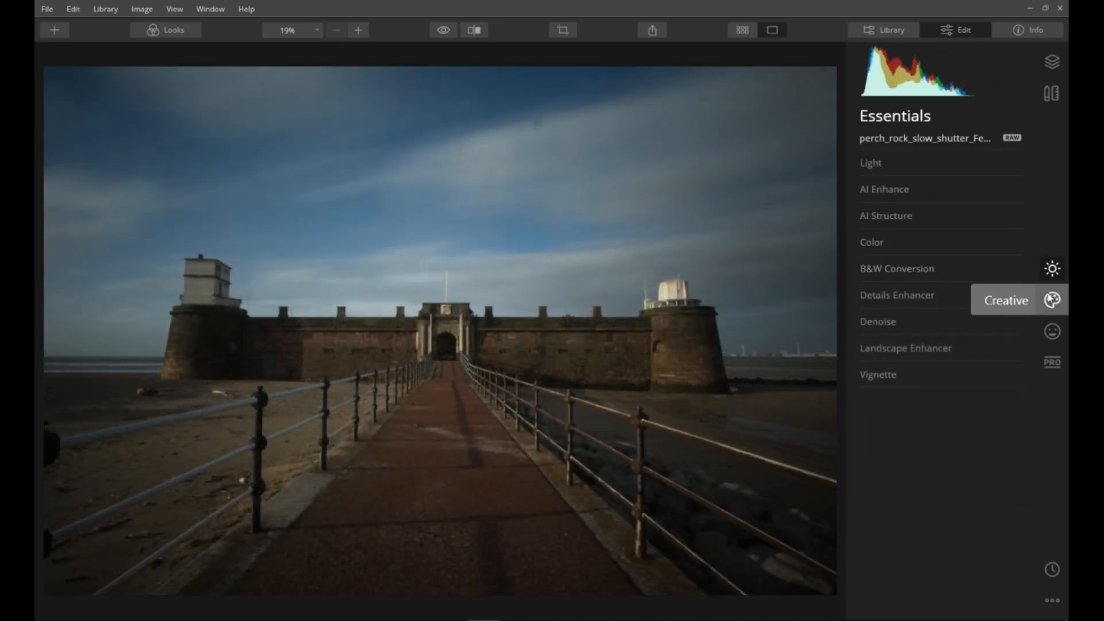
- Switch to the Creative adjustments for the fort photo
{"action": "left_click", "coordinate": [1052, 298]}
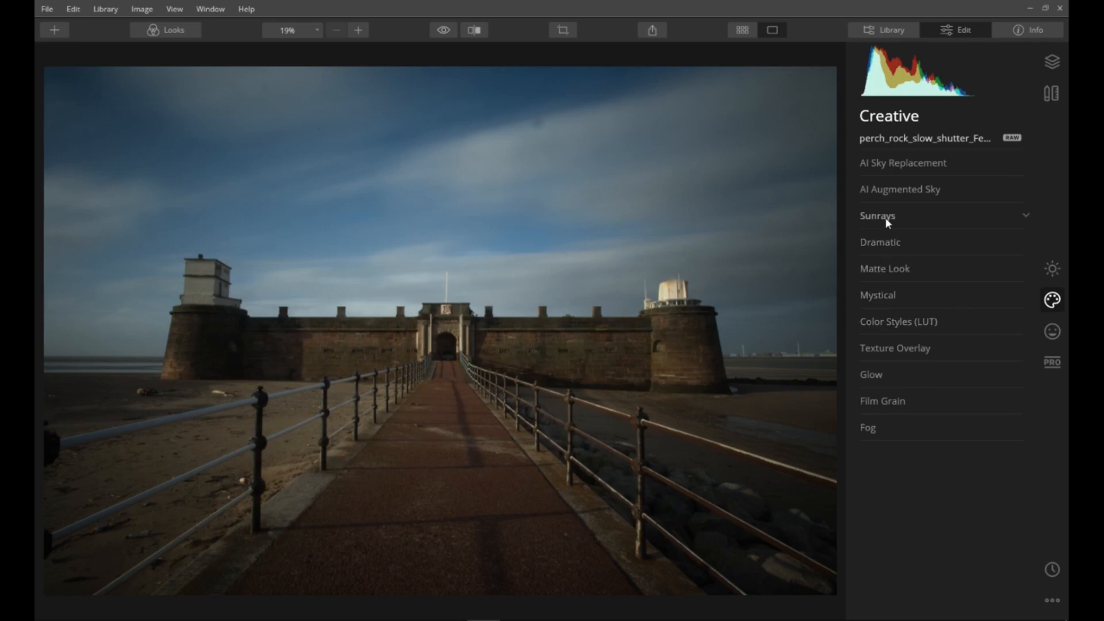
- Try the Dramatic effect on the fort photo with an amount of 27, and reset it
{"action": "left_click", "coordinate": [883, 242]}
{"action": "left_click_drag", "start_coordinate": [866, 275], "coordinate": [905, 274]}
{"action": "left_click", "coordinate": [1000, 243]}
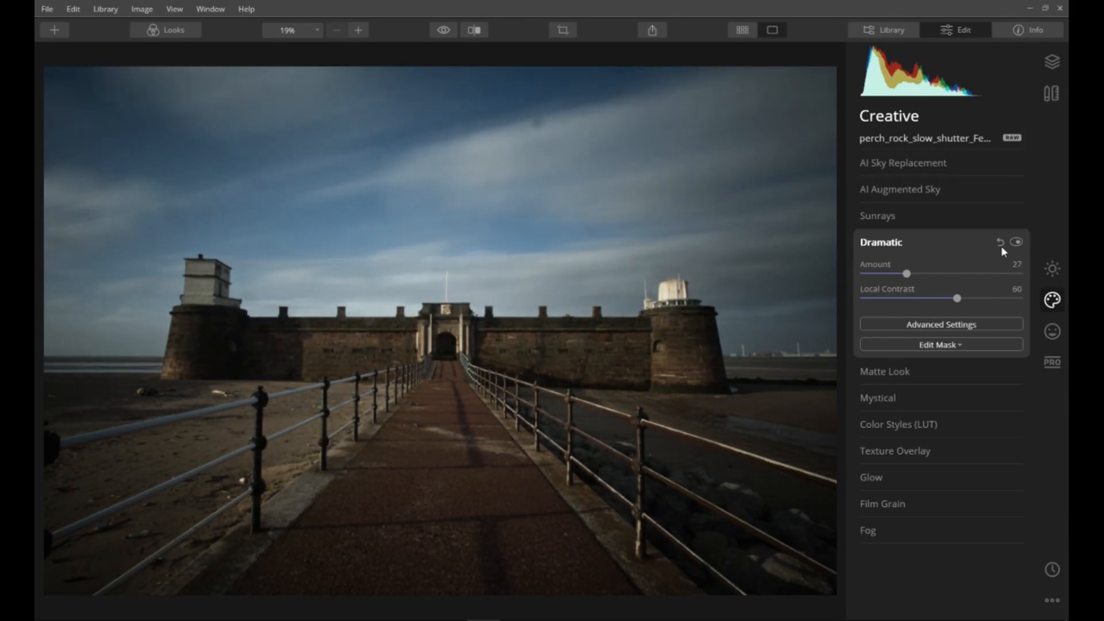
{"action": "left_click", "coordinate": [900, 245]}
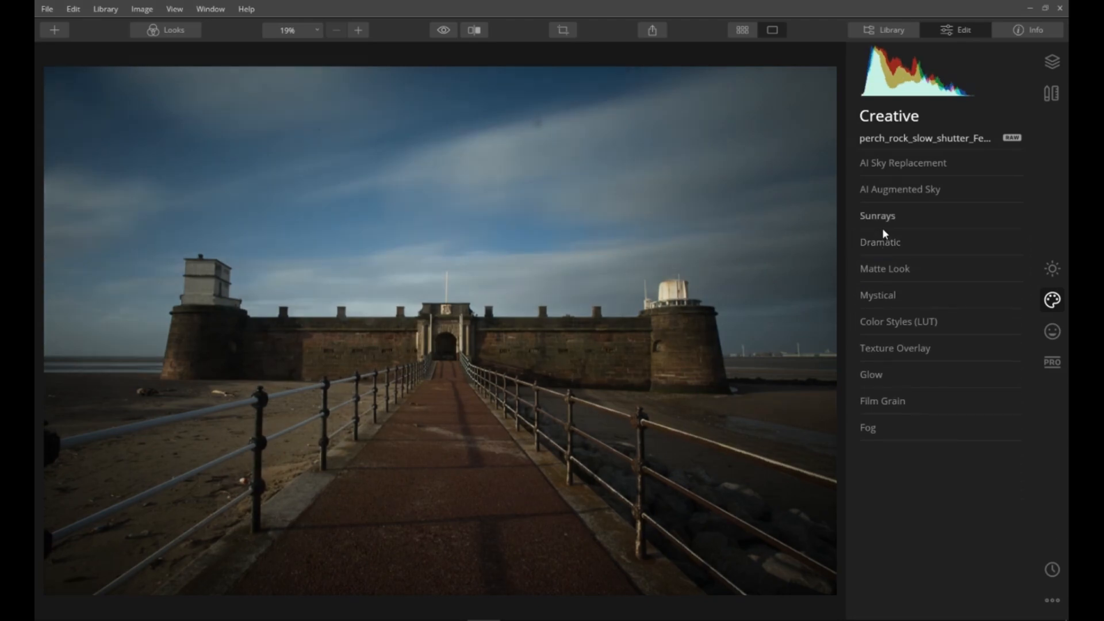
- Try the Sunrays effect on the fort photo with an amount of 21, and reset it
{"action": "left_click", "coordinate": [880, 218]}
{"action": "left_click_drag", "start_coordinate": [866, 268], "coordinate": [896, 268]}
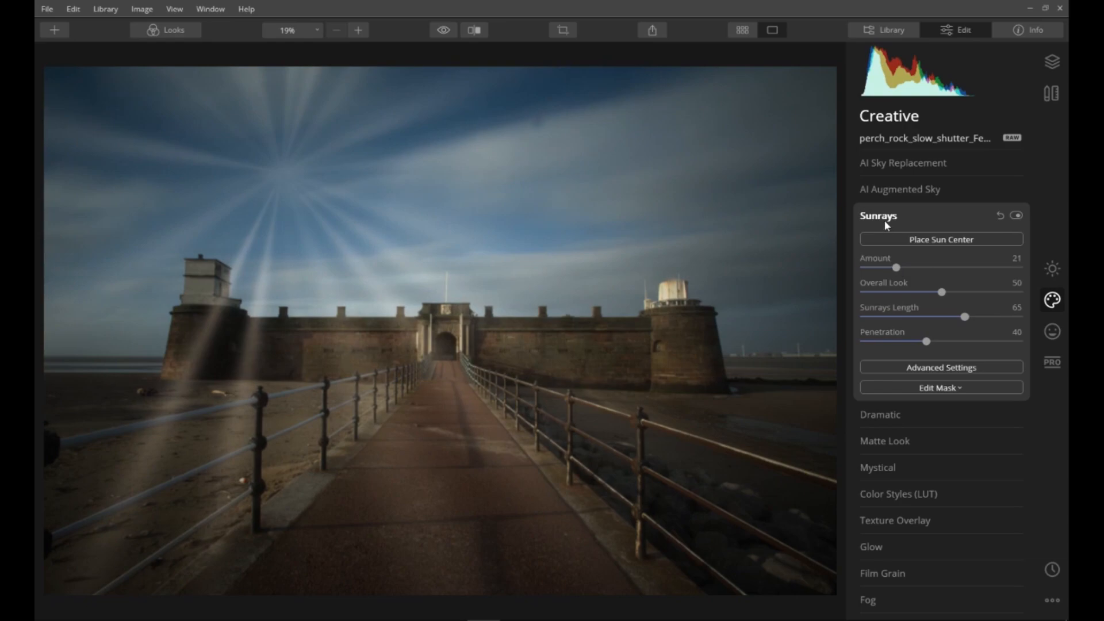
{"action": "left_click", "coordinate": [1004, 214]}
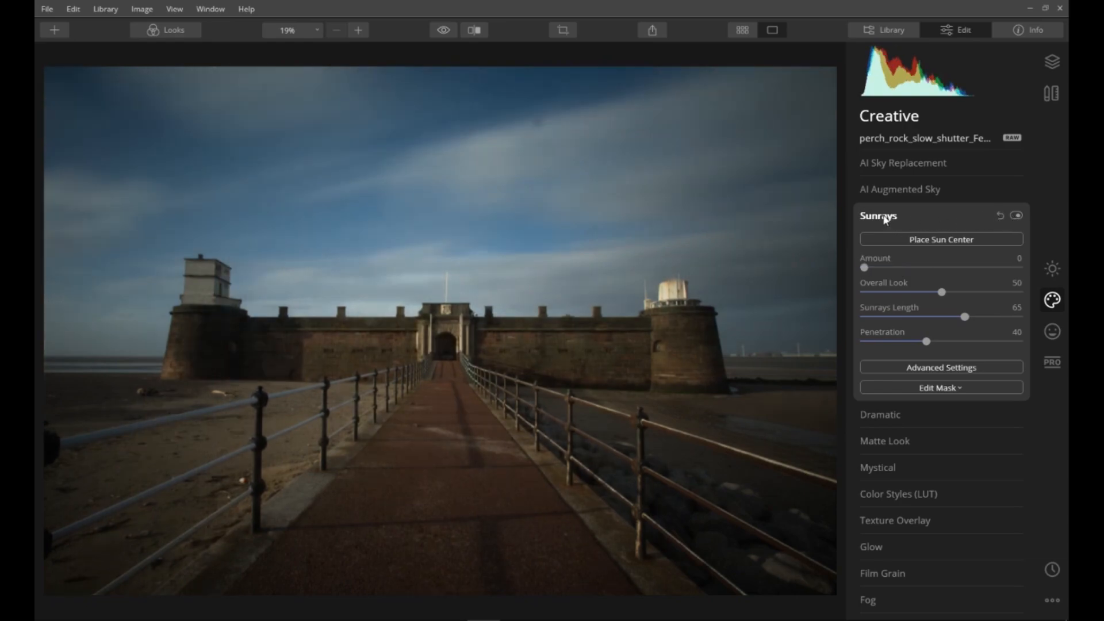
{"action": "left_click", "coordinate": [888, 217]}
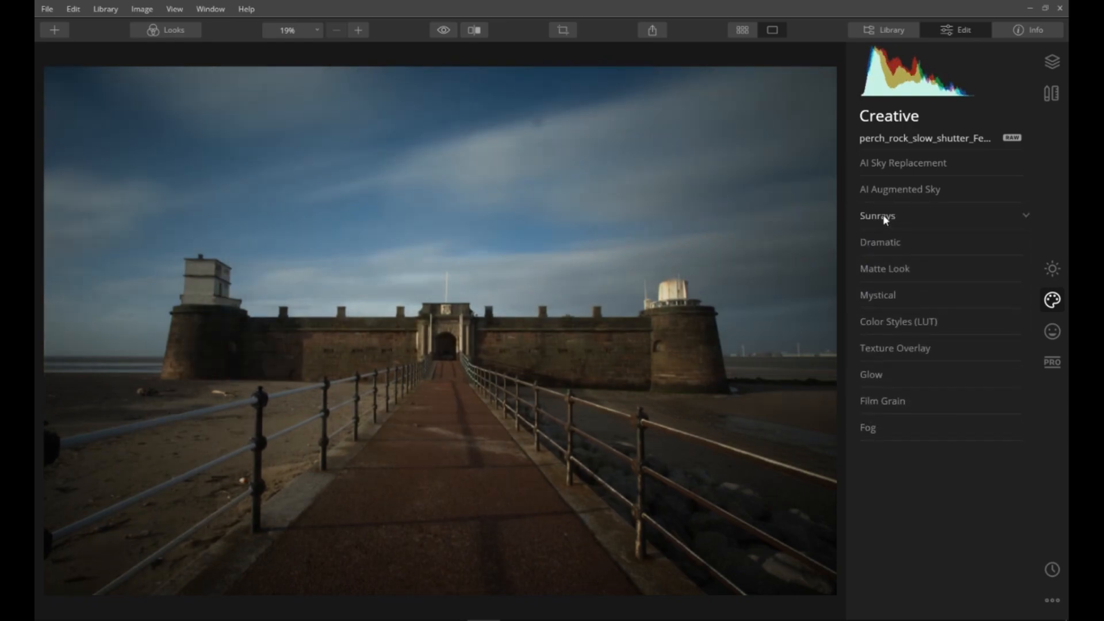
- Try the Mystical effect on the fort photo with an amount of 63, and reset it
{"action": "left_click", "coordinate": [883, 294]}
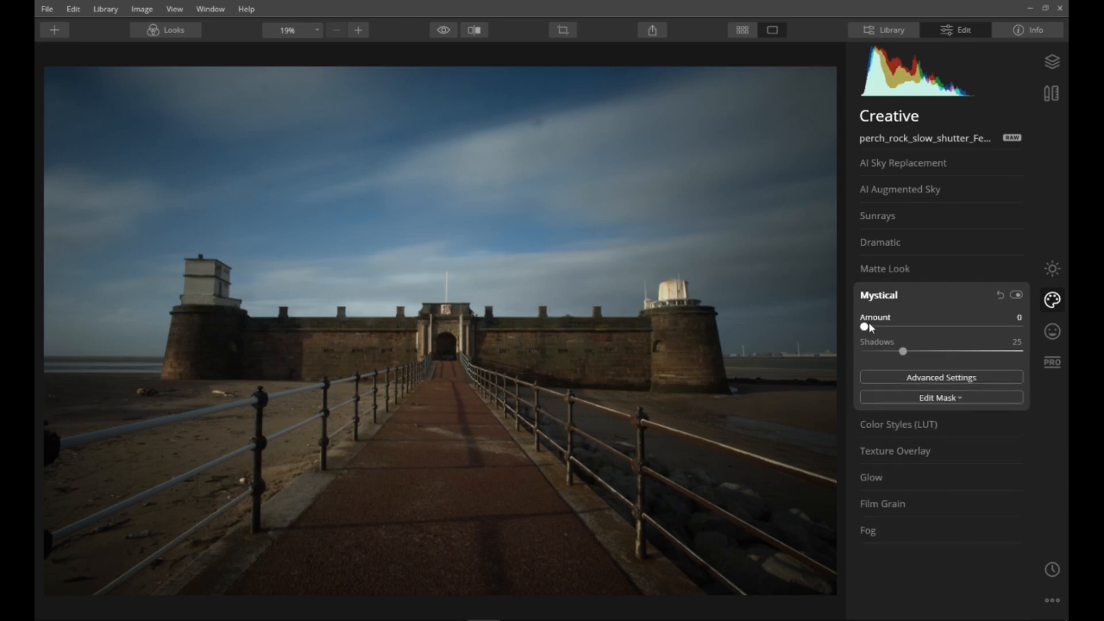
{"action": "left_click_drag", "start_coordinate": [864, 327], "coordinate": [966, 340]}
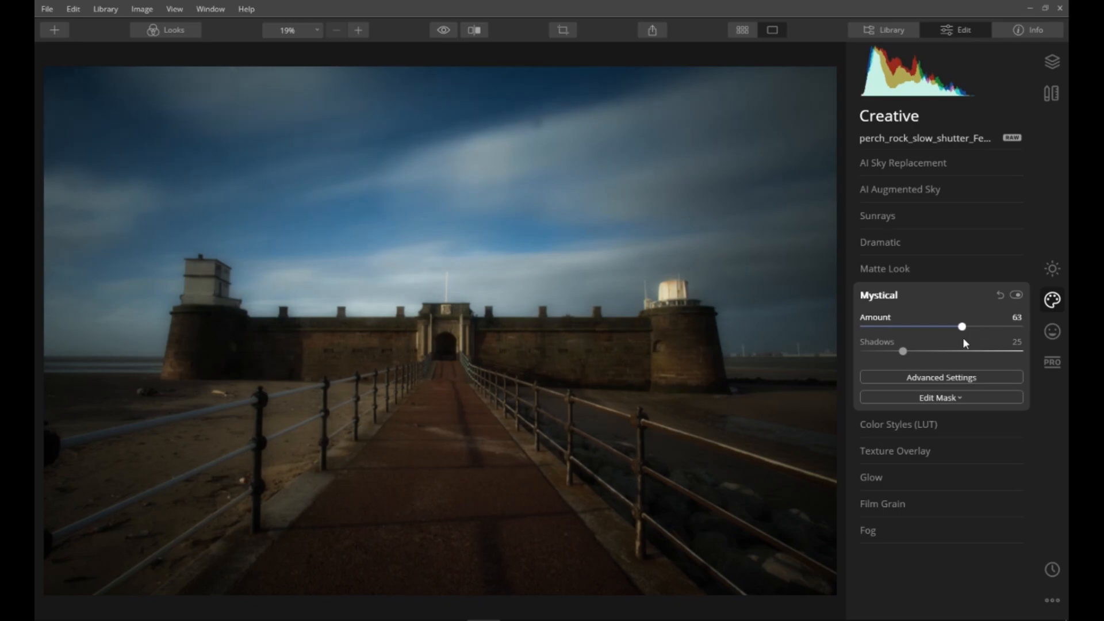
{"action": "left_click", "coordinate": [999, 295]}
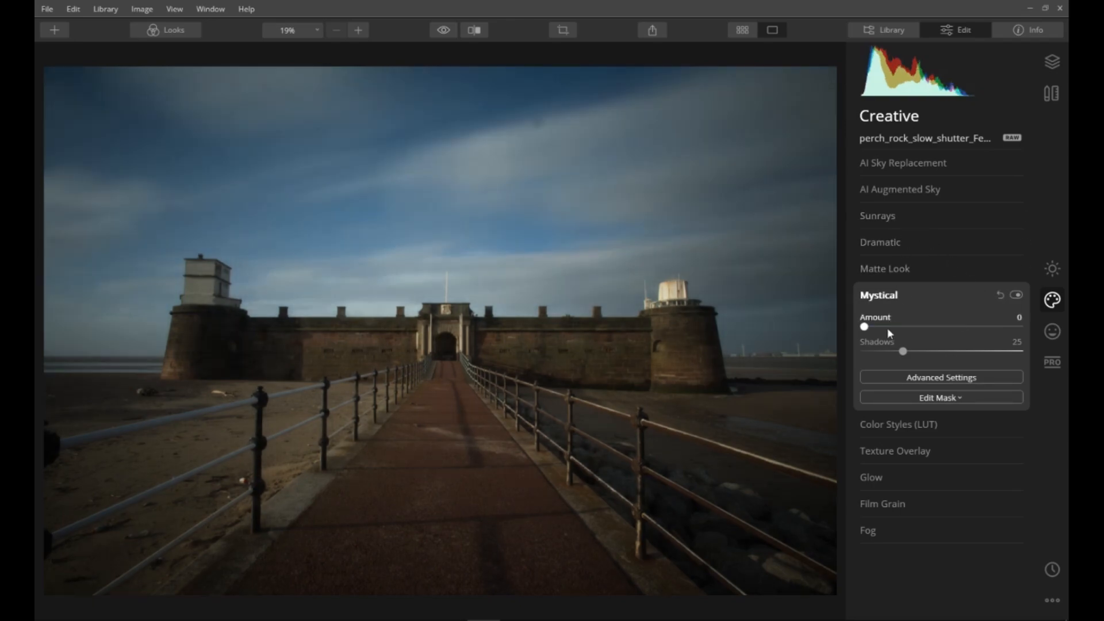
{"action": "left_click", "coordinate": [891, 295]}
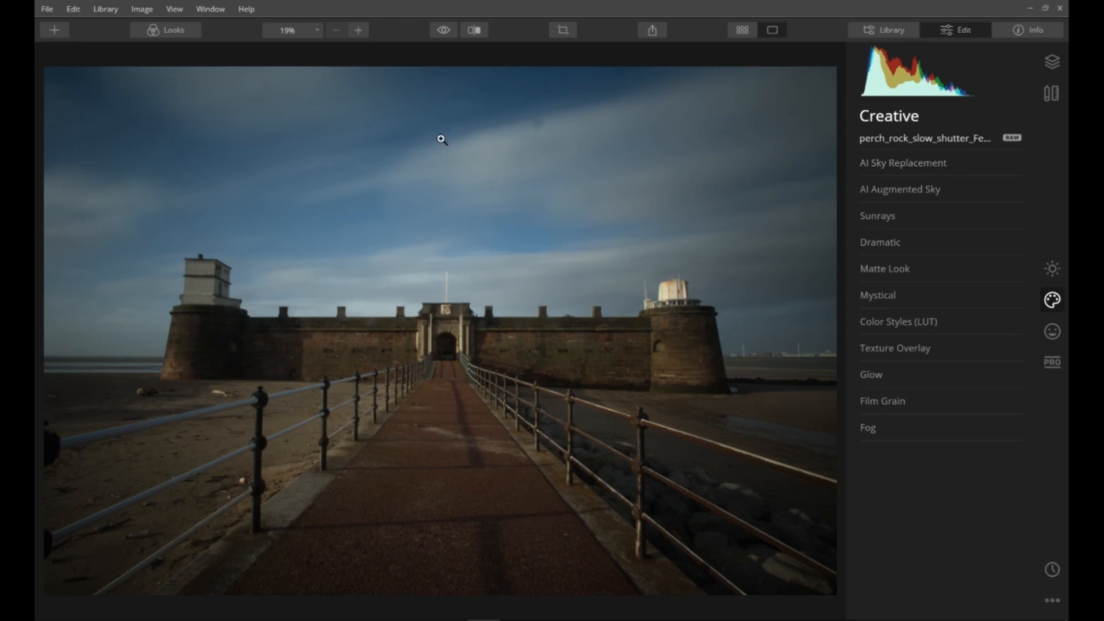
- Replace the fort photo's sky with Starry Night 2 using AI Sky Replacement
{"action": "left_click", "coordinate": [914, 163]}
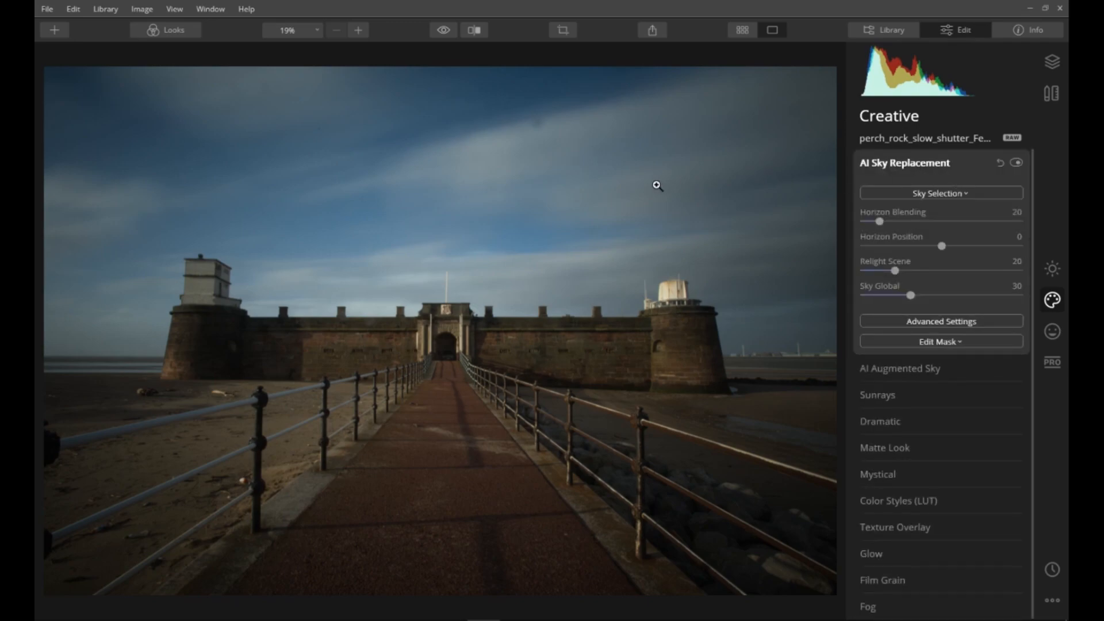
{"action": "left_click", "coordinate": [964, 195]}
{"action": "scroll", "coordinate": [943, 318], "scroll_direction": "down", "scroll_amount": 1}
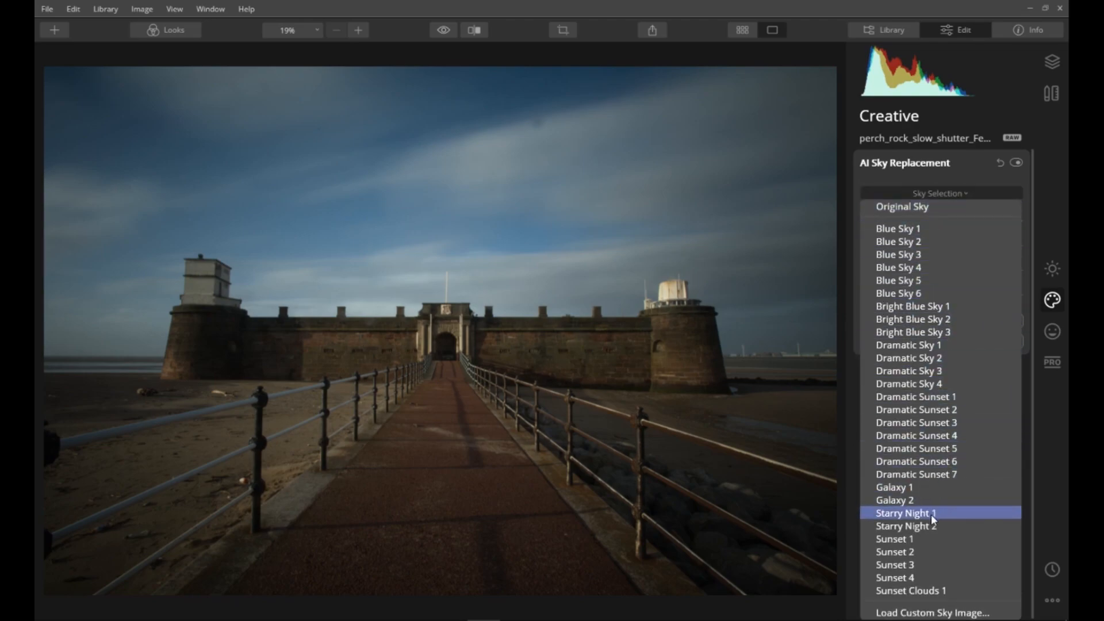
{"action": "left_click", "coordinate": [931, 524]}
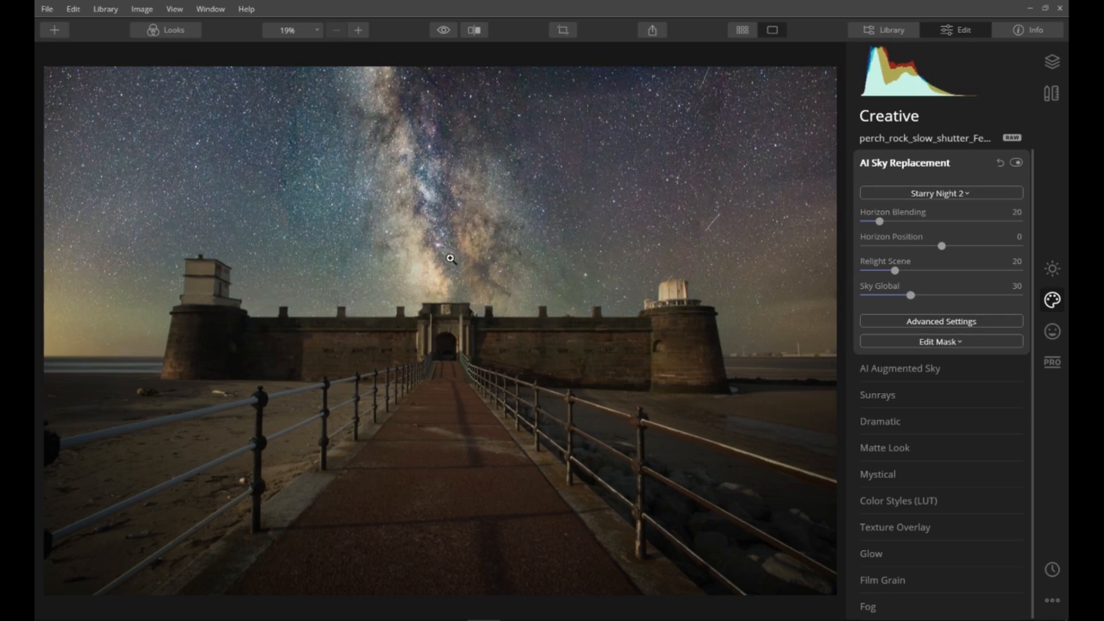
- Check the replaced sky along the horizon up close, and set Horizon Blending to 30 and Relight Scene to 34
{"action": "left_click", "coordinate": [788, 353]}
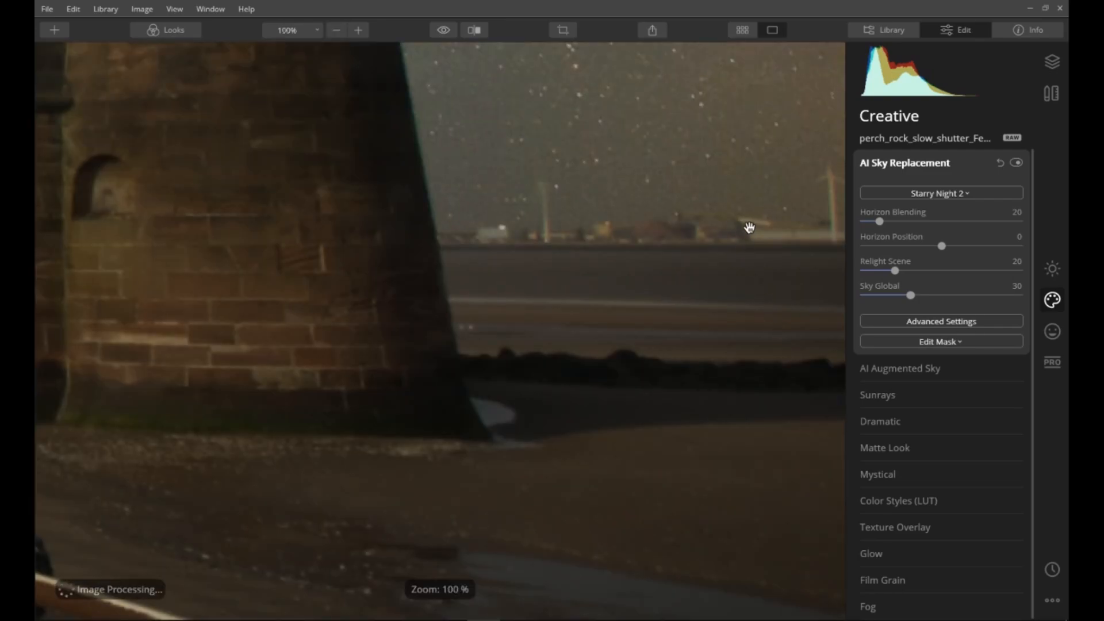
{"action": "left_click_drag", "start_coordinate": [749, 229], "coordinate": [639, 227]}
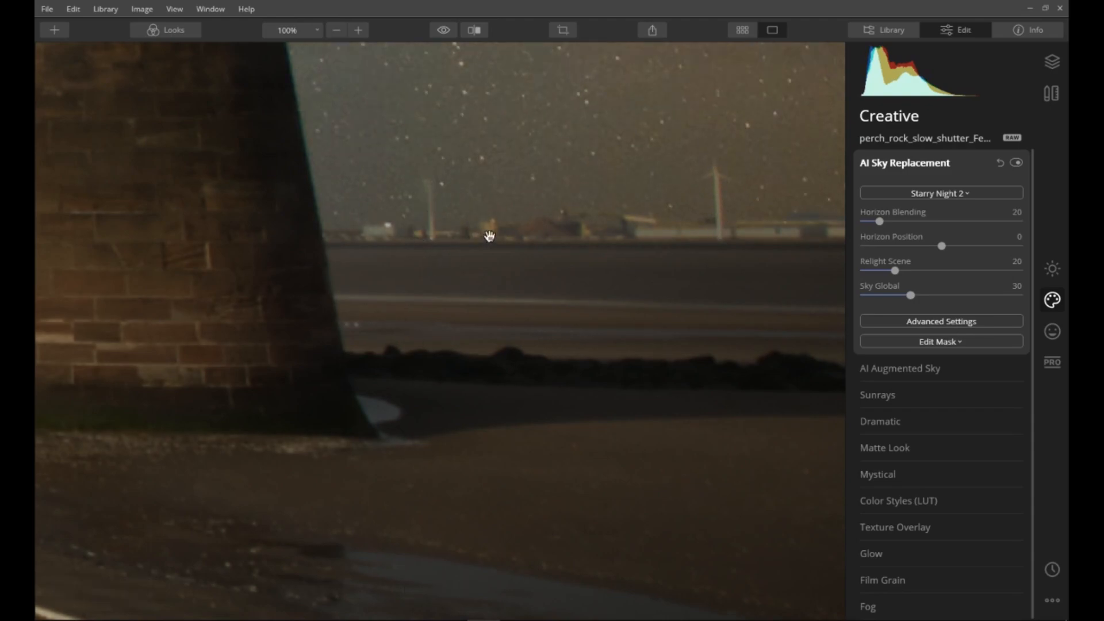
{"action": "left_click", "coordinate": [521, 227]}
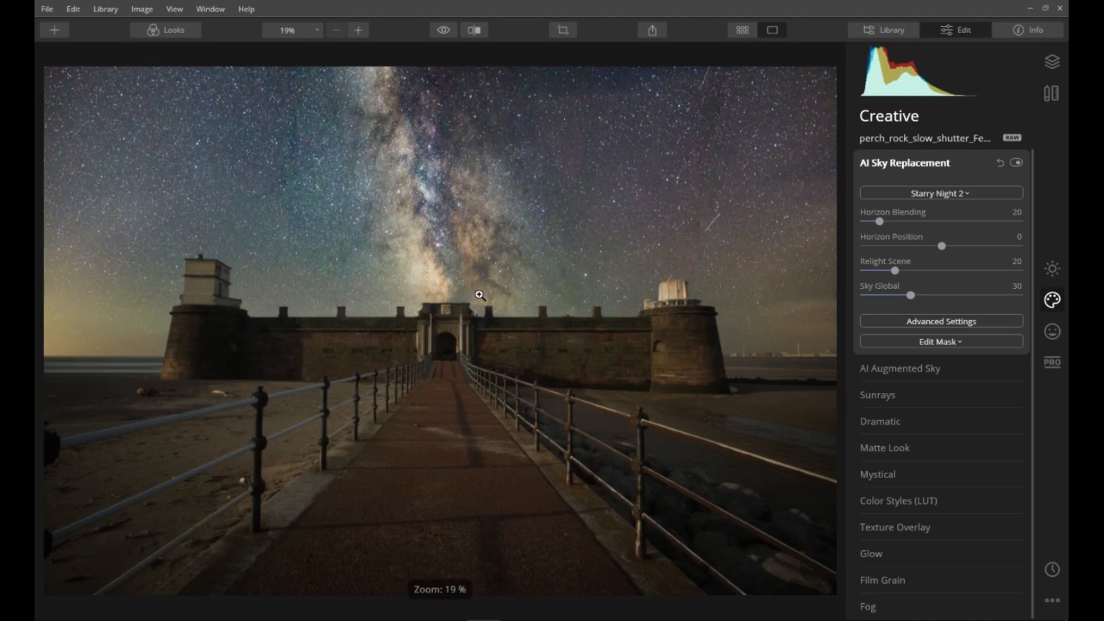
{"action": "mouse_move", "coordinate": [881, 225]}
{"action": "left_mouse_down"}
{"action": "mouse_move", "coordinate": [899, 224]}
{"action": "mouse_move", "coordinate": [888, 226]}
{"action": "left_mouse_up"}
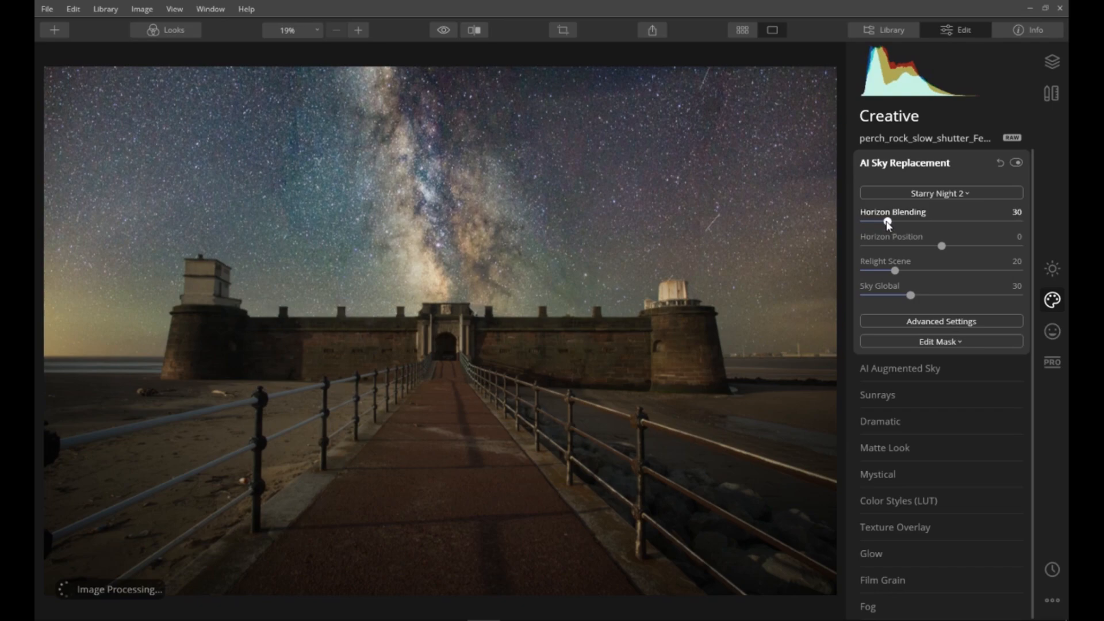
{"action": "left_click_drag", "start_coordinate": [895, 271], "coordinate": [917, 275]}
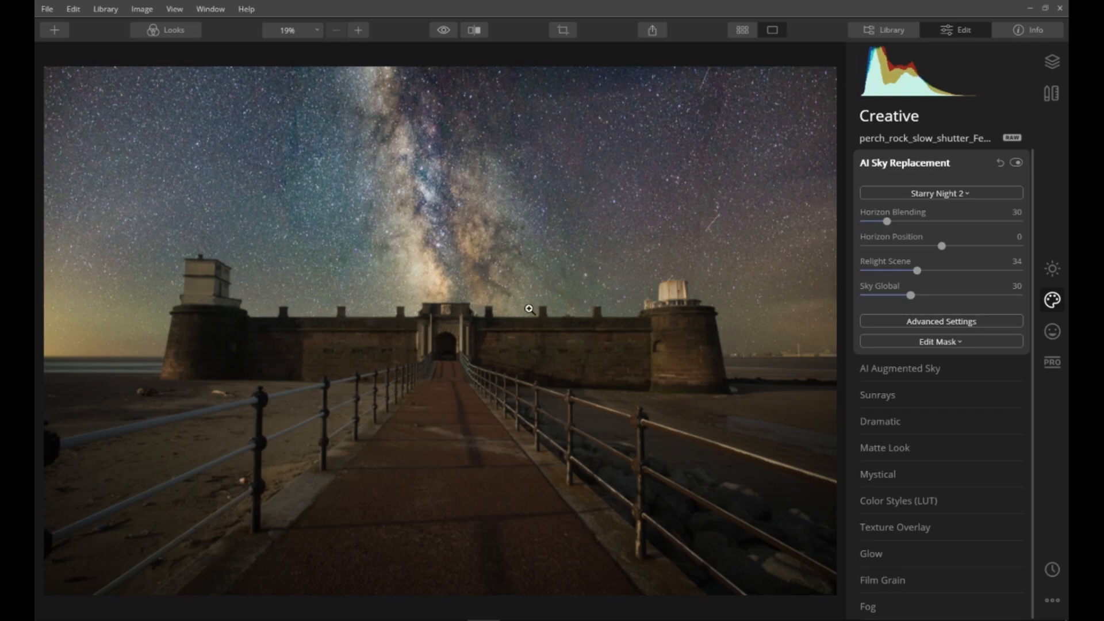
- Try the Sunset Clouds 1, Sunset 1 and Sunset 2 replacement skies on the fort photo
{"action": "left_click", "coordinate": [964, 193]}
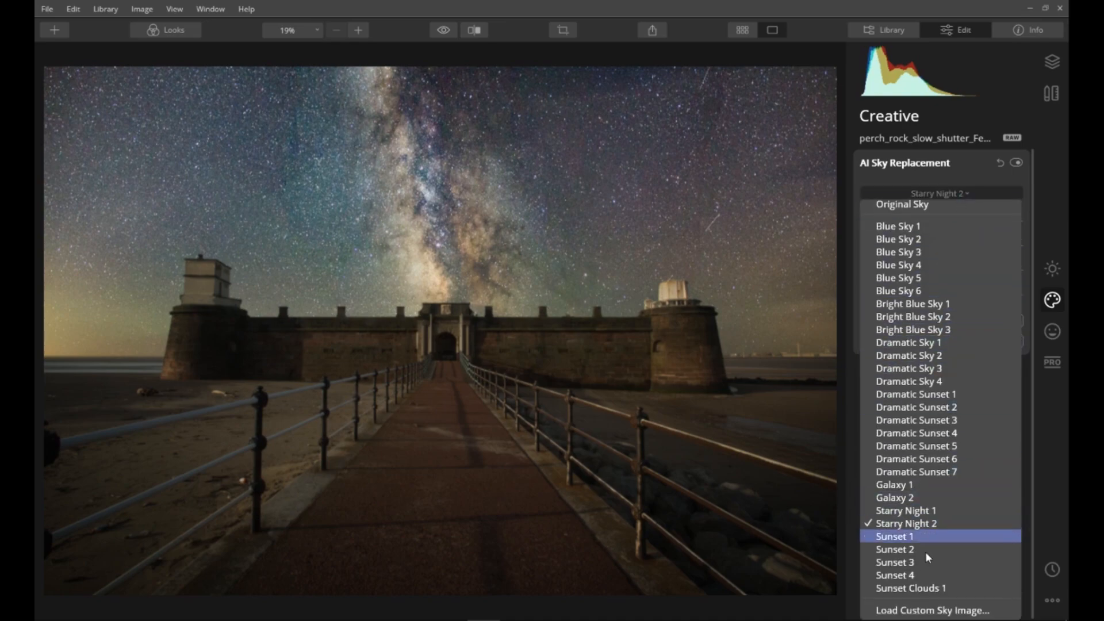
{"action": "left_click", "coordinate": [926, 591]}
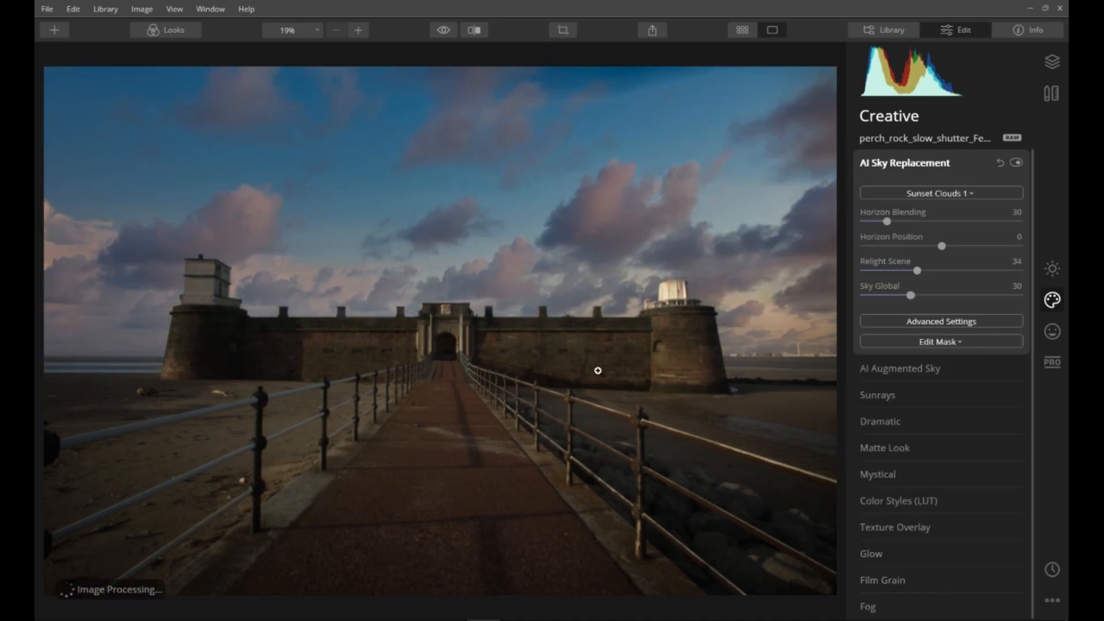
{"action": "left_click", "coordinate": [968, 196]}
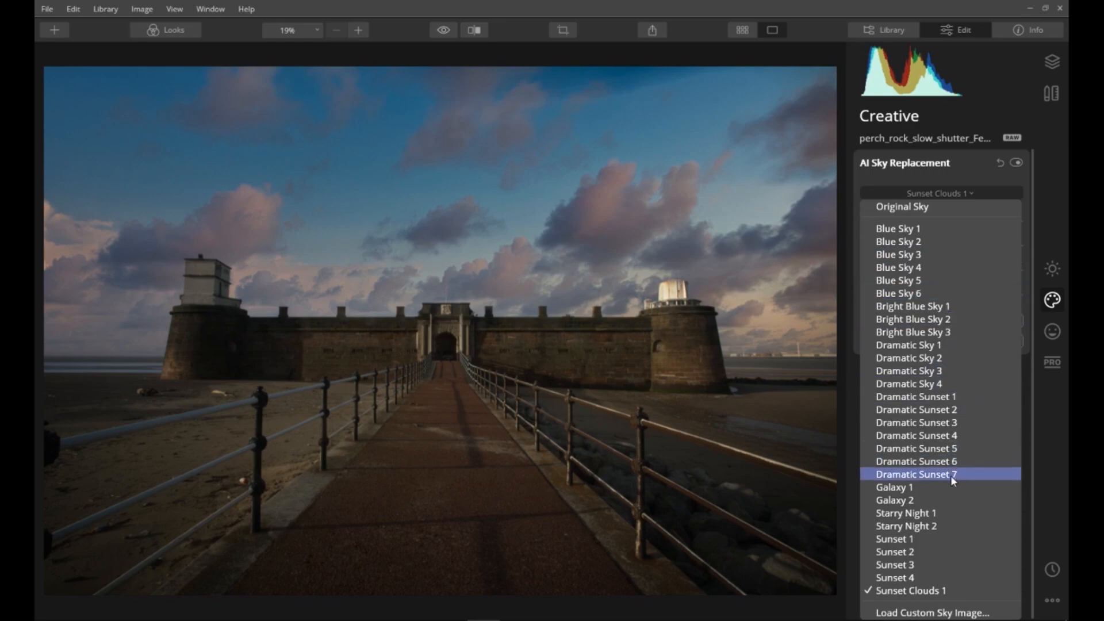
{"action": "left_click", "coordinate": [939, 540]}
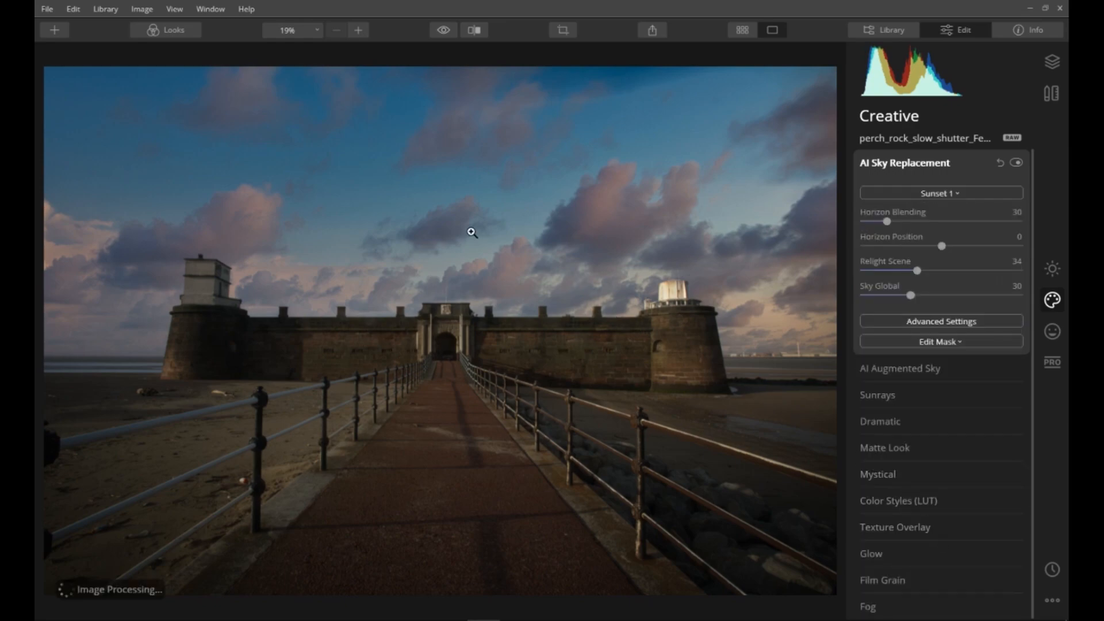
{"action": "left_click", "coordinate": [959, 192]}
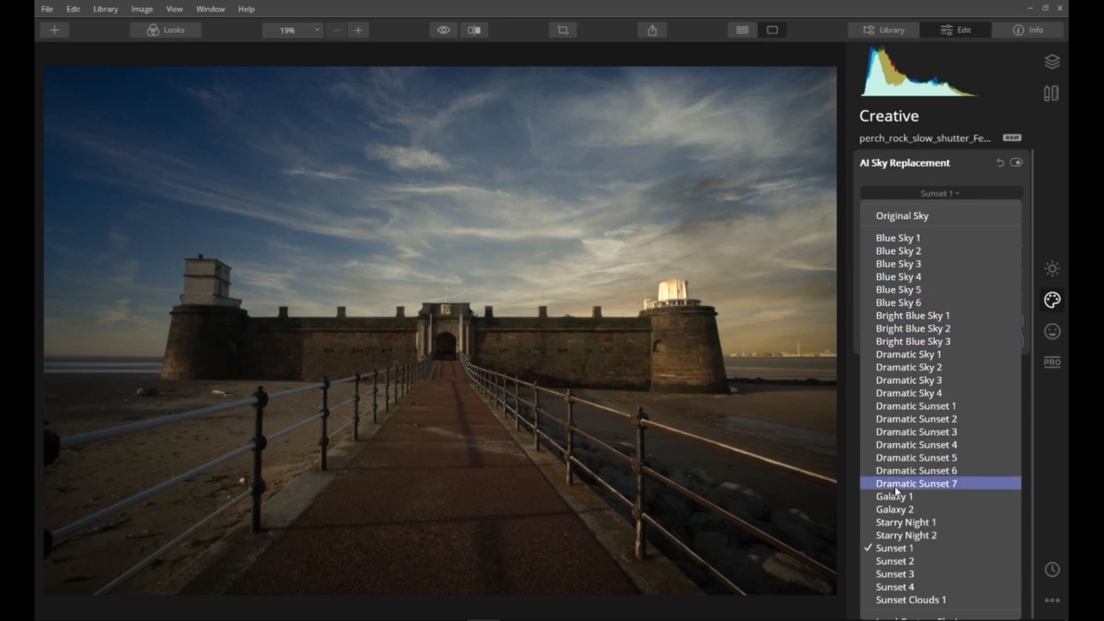
{"action": "left_click", "coordinate": [910, 561]}
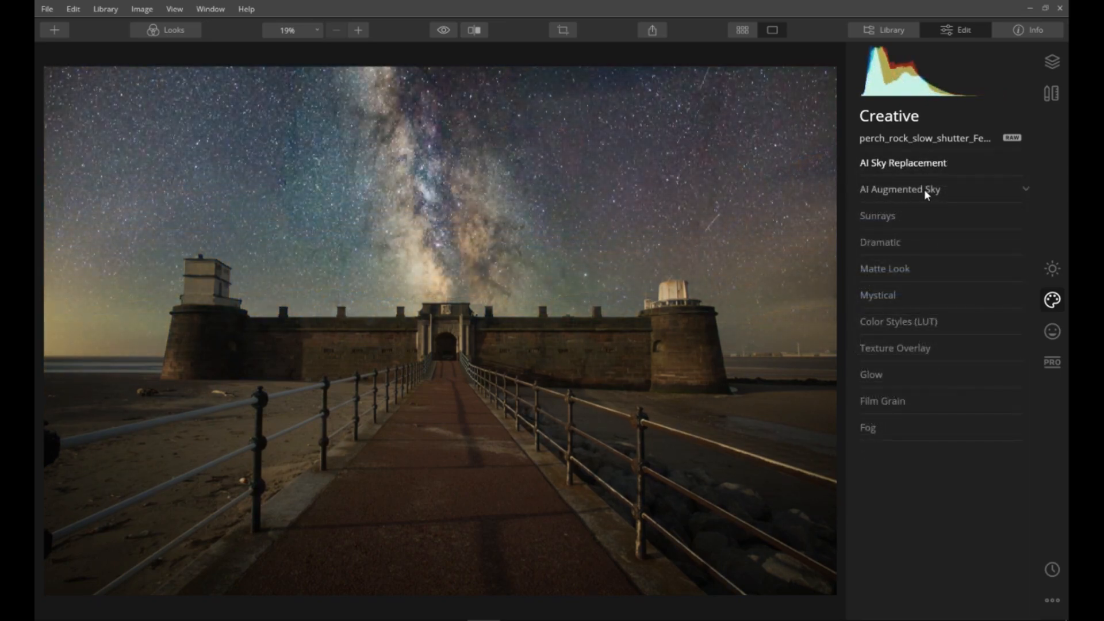
- Try the Giraffe 1, Eagle 1 and Plane 2 objects in turn in the fort photo's starry sky with AI Augmented Sky
{"action": "left_click", "coordinate": [917, 189]}
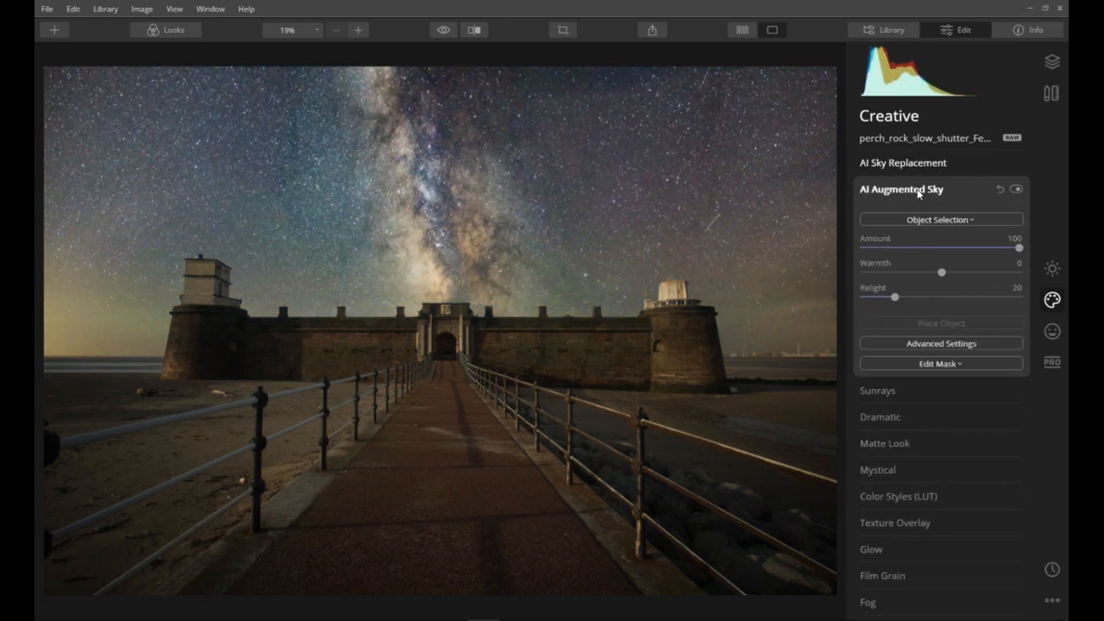
{"action": "left_click", "coordinate": [958, 218]}
{"action": "left_click", "coordinate": [957, 218]}
{"action": "left_click", "coordinate": [958, 217]}
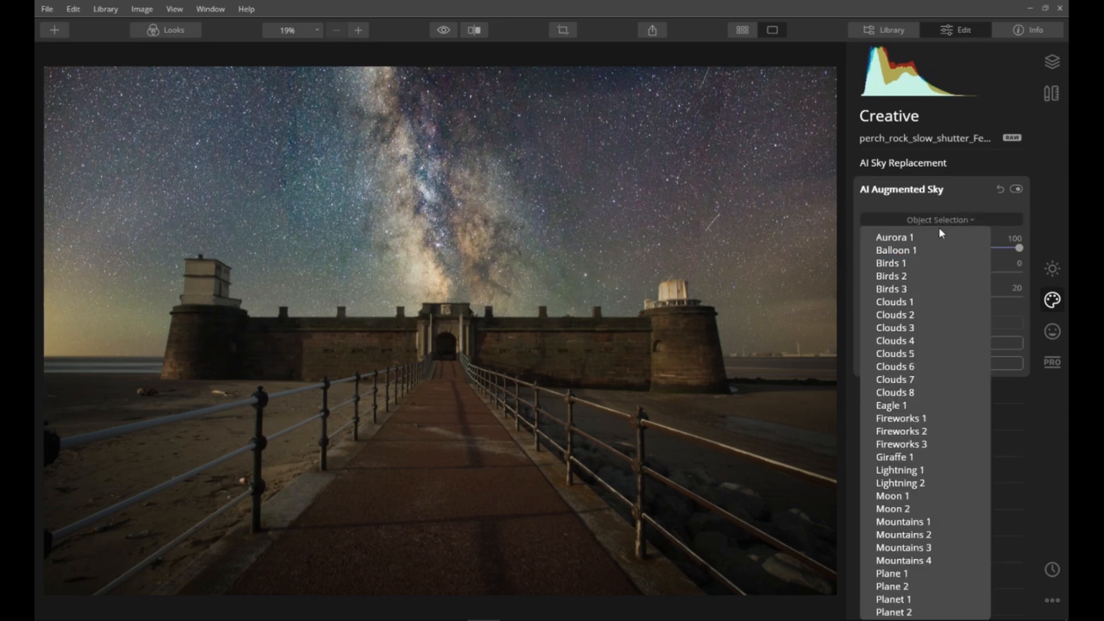
{"action": "left_click", "coordinate": [920, 457]}
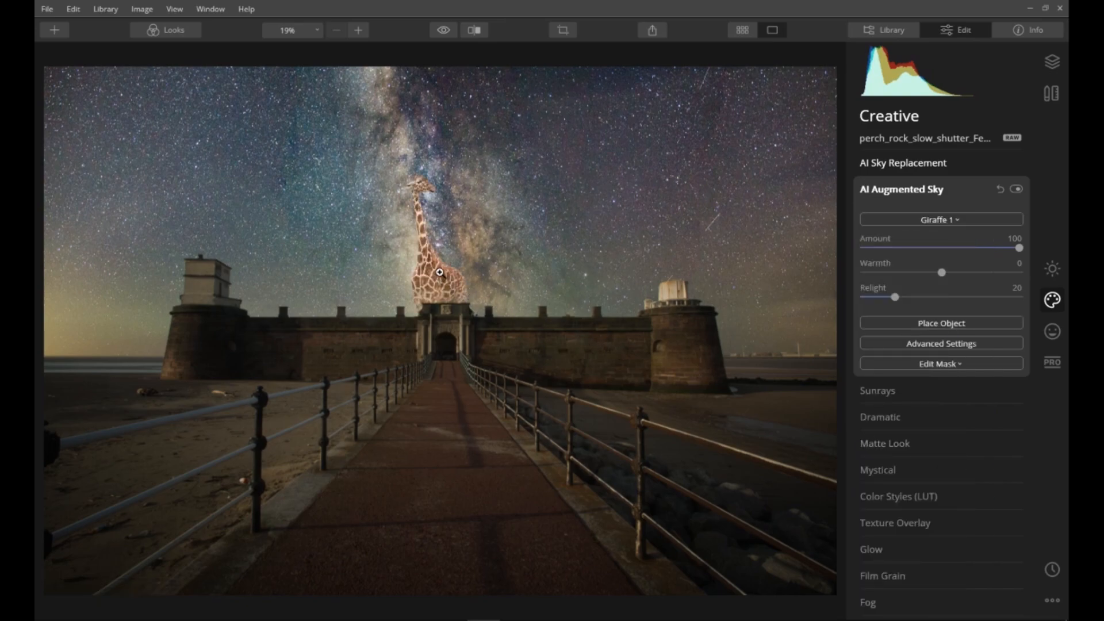
{"action": "left_click", "coordinate": [956, 219]}
{"action": "left_click", "coordinate": [922, 407]}
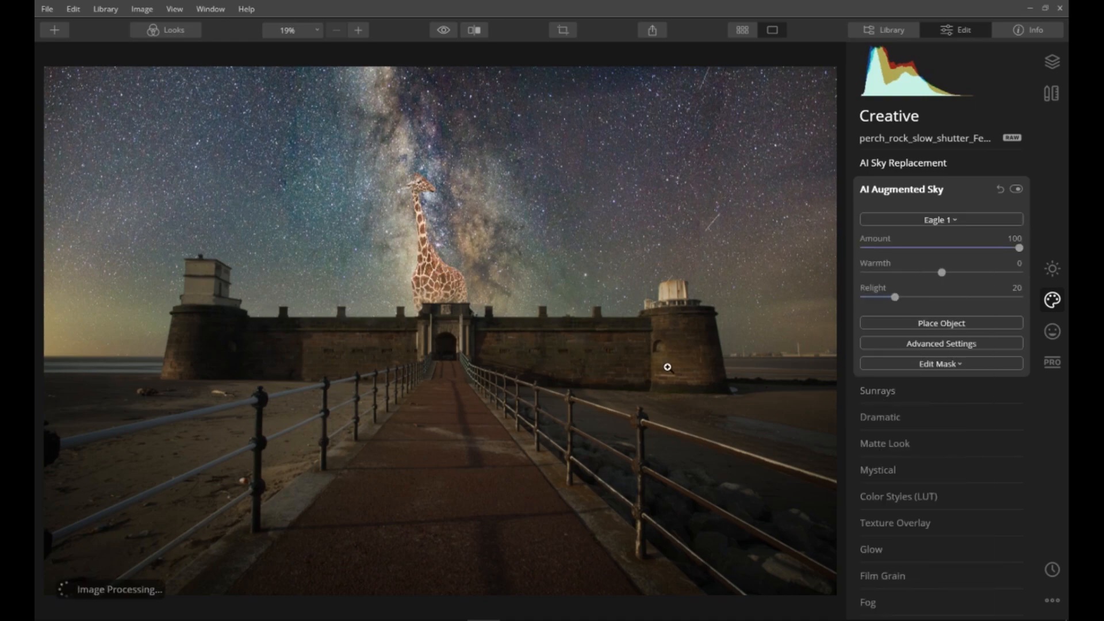
{"action": "left_click", "coordinate": [951, 218]}
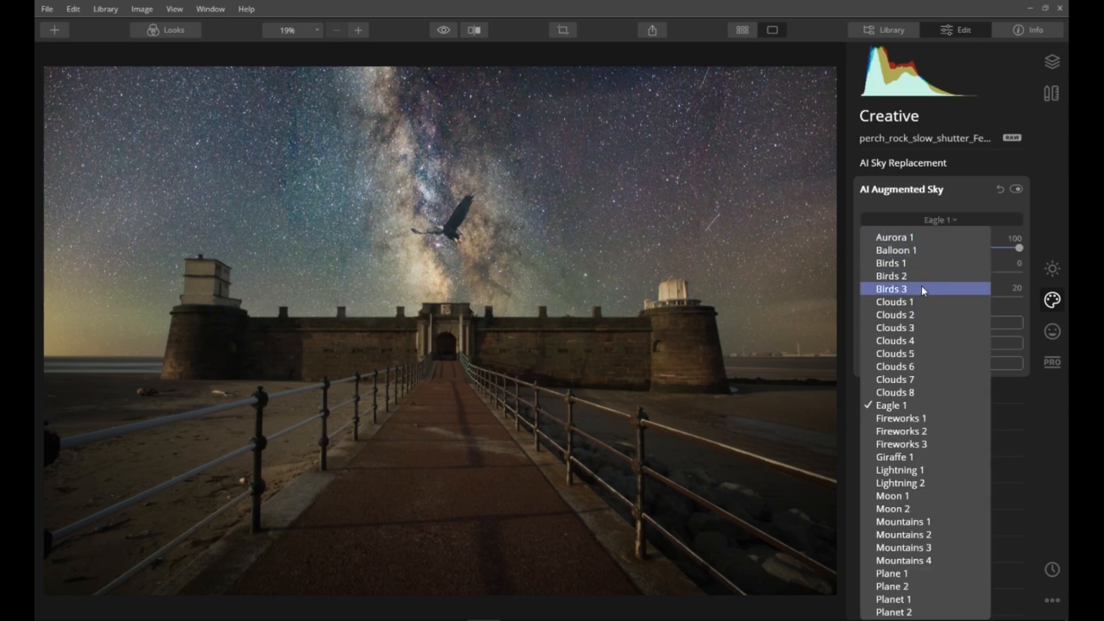
{"action": "left_click", "coordinate": [922, 583]}
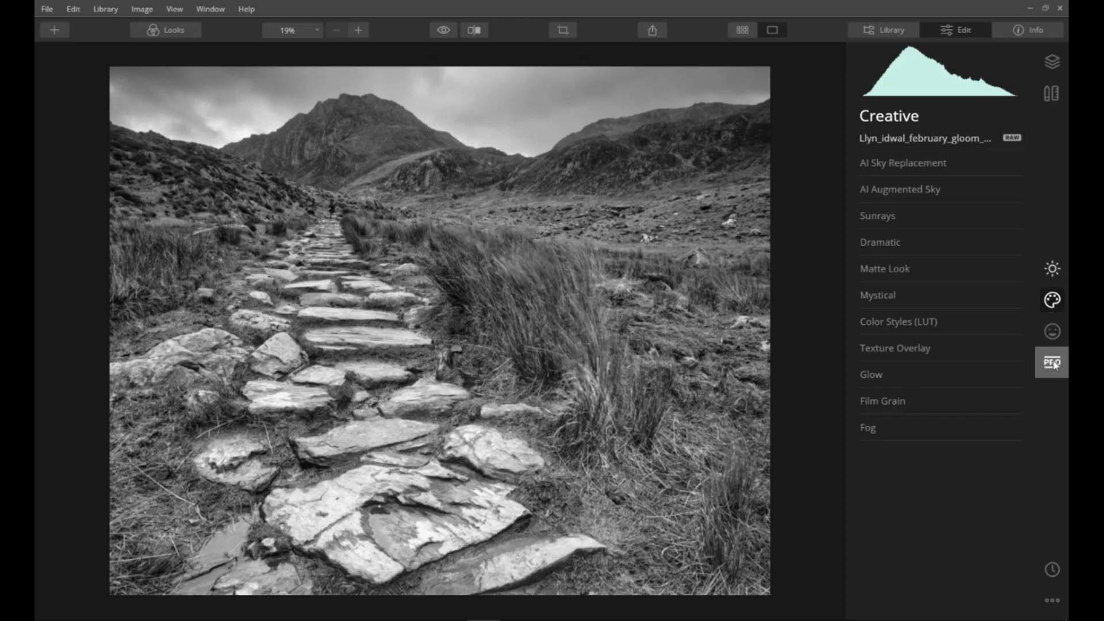
- Slightly raise the Highlights Contrast and Shadows Contrast of the stone path photo with the Professional Advanced Contrast tool
{"action": "left_click", "coordinate": [1053, 362]}
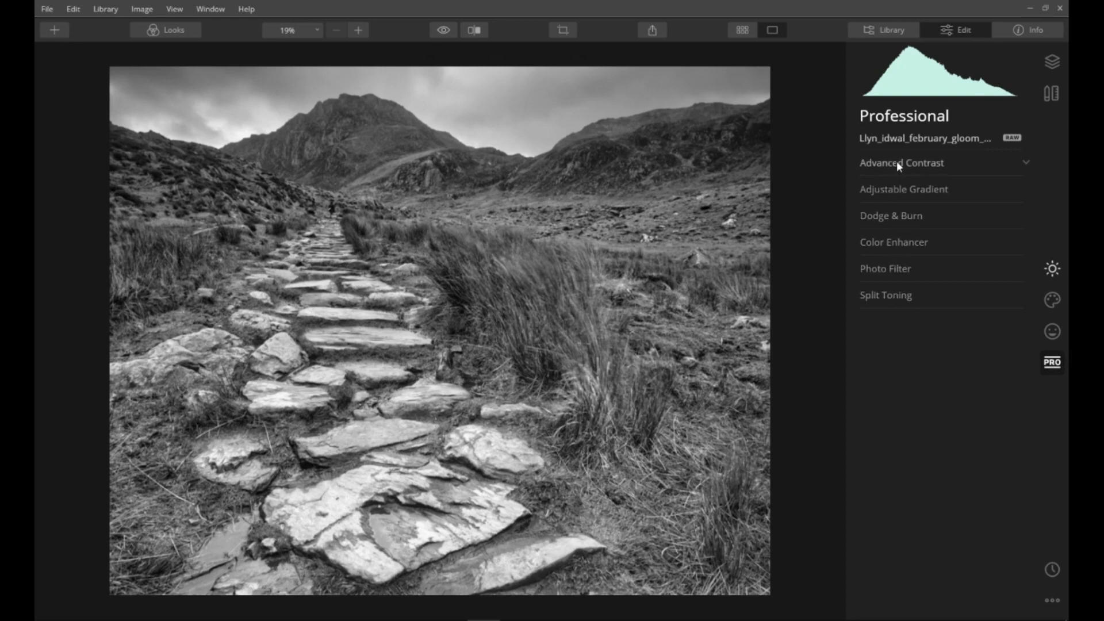
{"action": "left_click", "coordinate": [926, 163]}
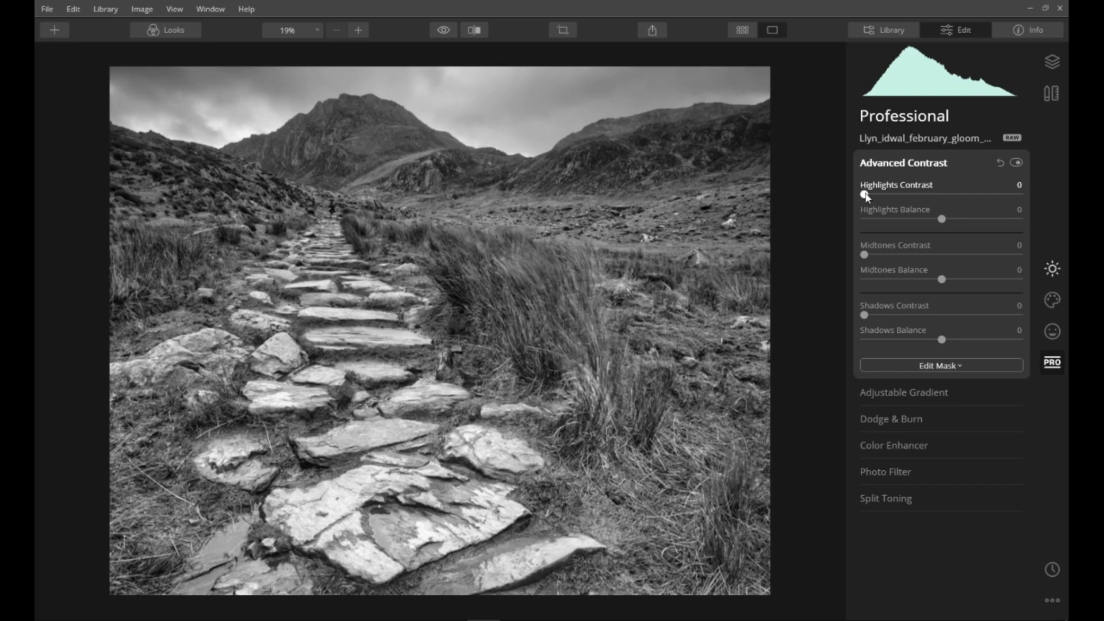
{"action": "left_click_drag", "start_coordinate": [865, 196], "coordinate": [874, 197]}
{"action": "mouse_move", "coordinate": [865, 316]}
{"action": "left_mouse_down"}
{"action": "mouse_move", "coordinate": [919, 315]}
{"action": "mouse_move", "coordinate": [884, 313]}
{"action": "left_mouse_up"}
{"action": "left_click", "coordinate": [905, 162]}
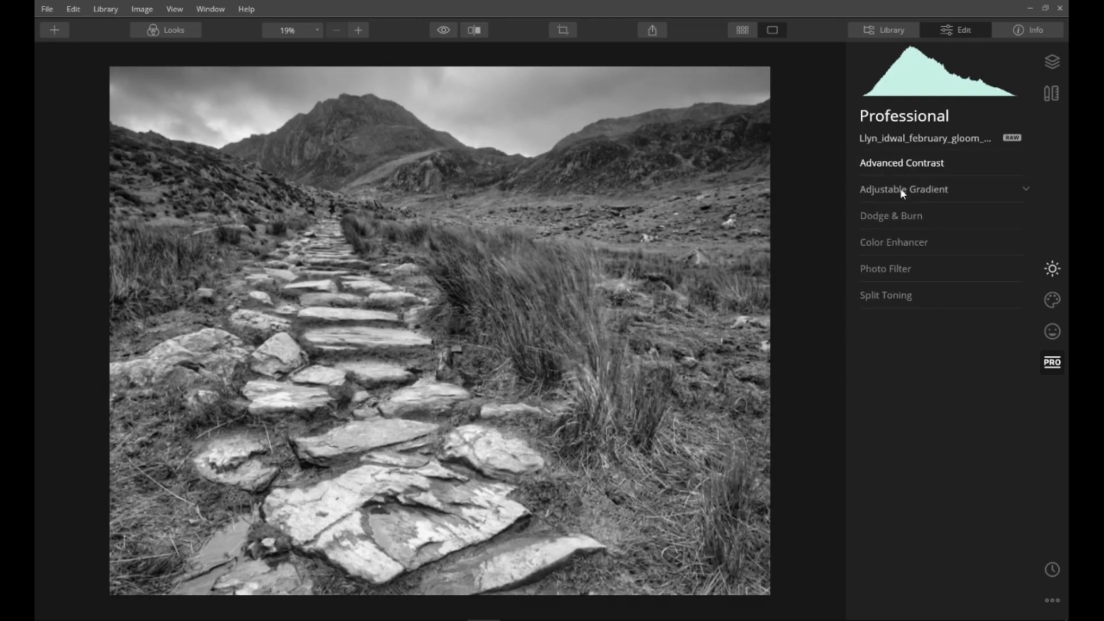
- Place an Adjustable Gradient on the stone path photo just below the mountains, with a horizontal shift of 52% and vertical shift of 25%
{"action": "left_click", "coordinate": [897, 190]}
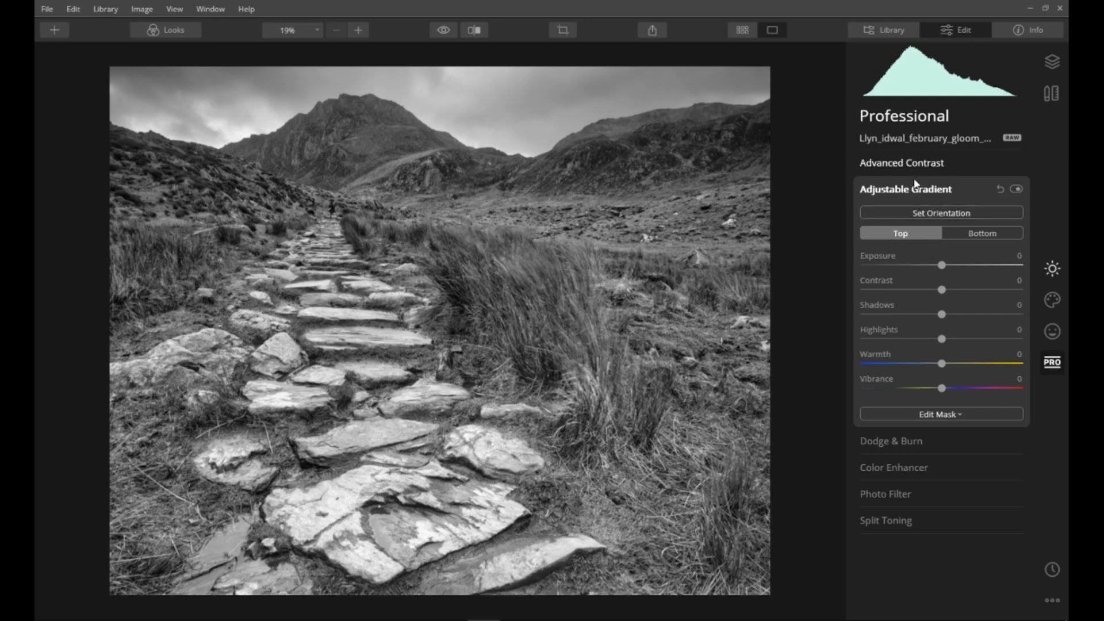
{"action": "left_click", "coordinate": [940, 214]}
{"action": "left_click_drag", "start_coordinate": [440, 341], "coordinate": [454, 215]}
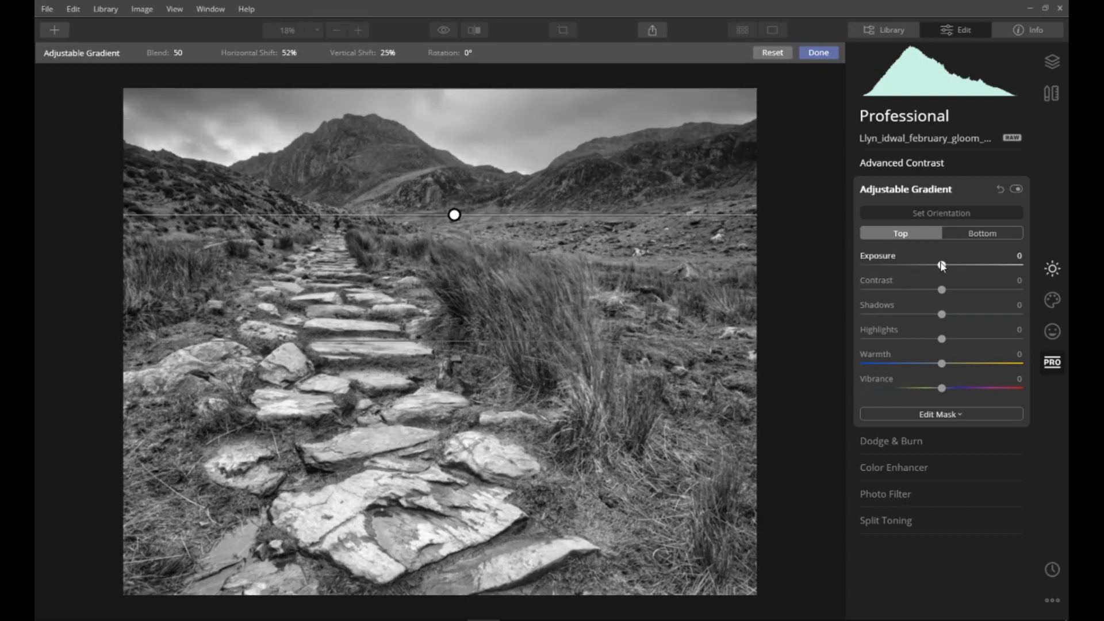
- Set the gradient's top part to Exposure -38 and Contrast 56, and its bottom part to Exposure 43
{"action": "left_click_drag", "start_coordinate": [942, 267], "coordinate": [986, 291]}
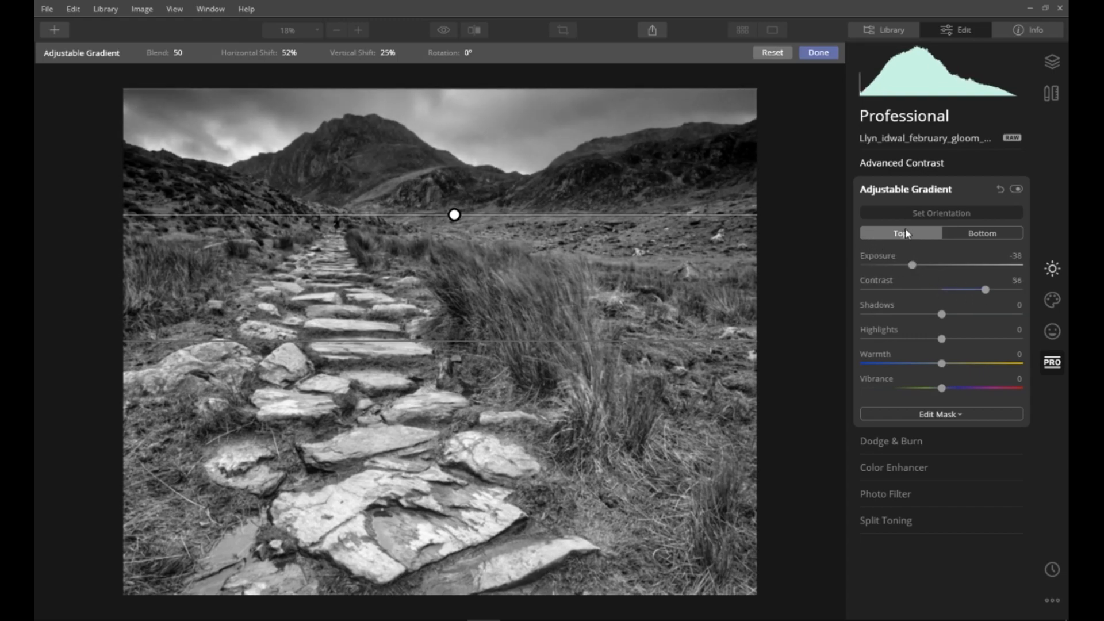
{"action": "left_click", "coordinate": [985, 234]}
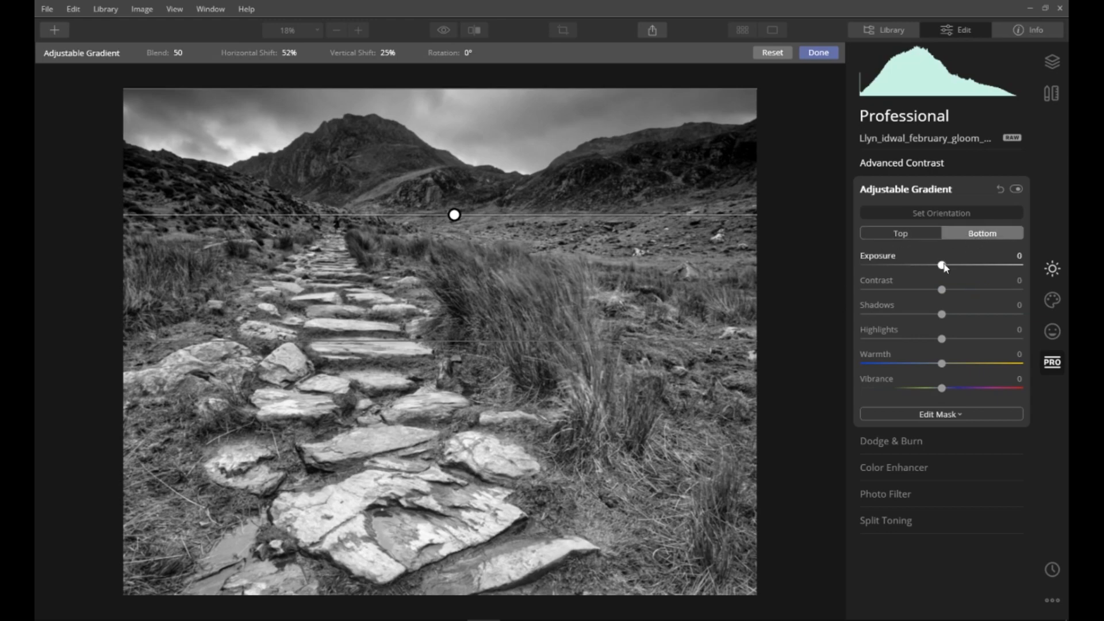
{"action": "left_click_drag", "start_coordinate": [945, 268], "coordinate": [980, 268]}
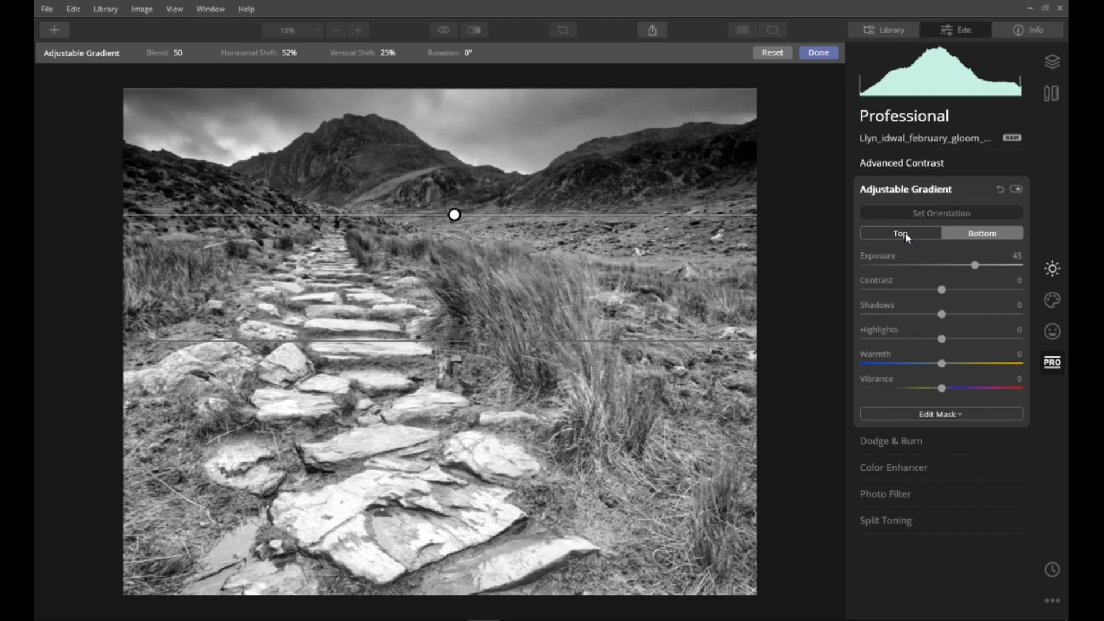
- Start Dodge & Burn painting on the stone path photo with the Lighten brush, trying sizes 172 and 64 at 50% strength
{"action": "left_click", "coordinate": [914, 189]}
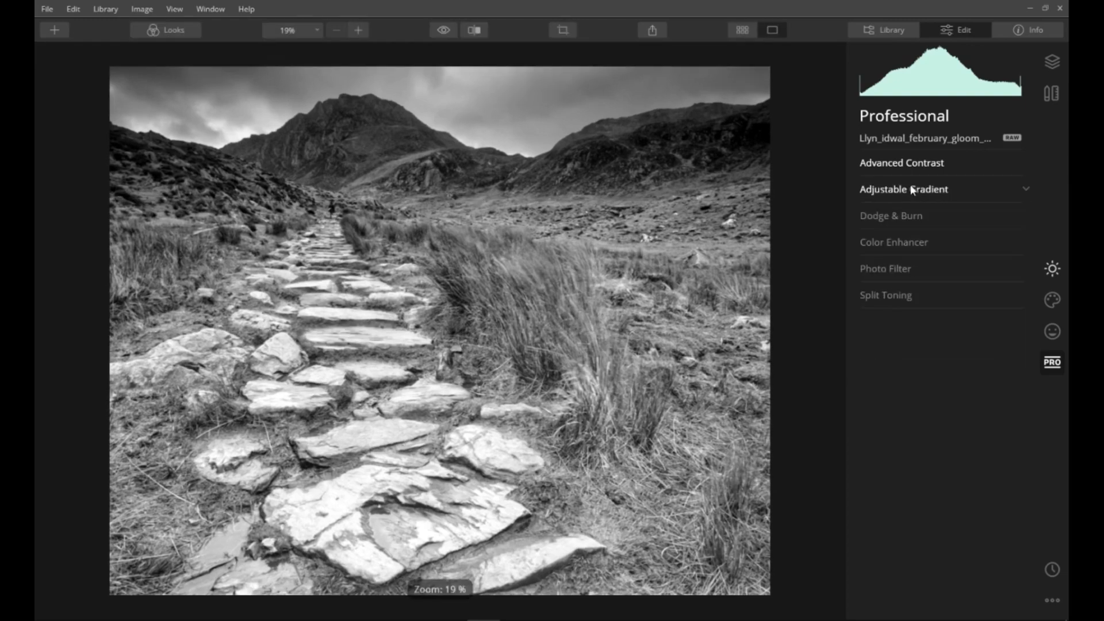
{"action": "left_click", "coordinate": [888, 218]}
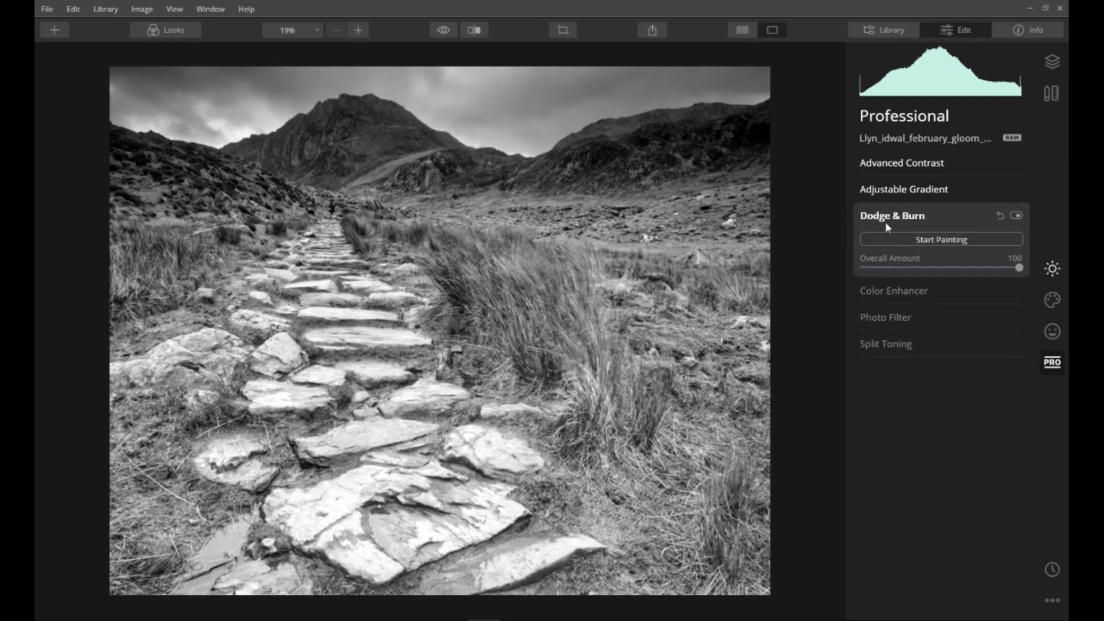
{"action": "left_click", "coordinate": [941, 240]}
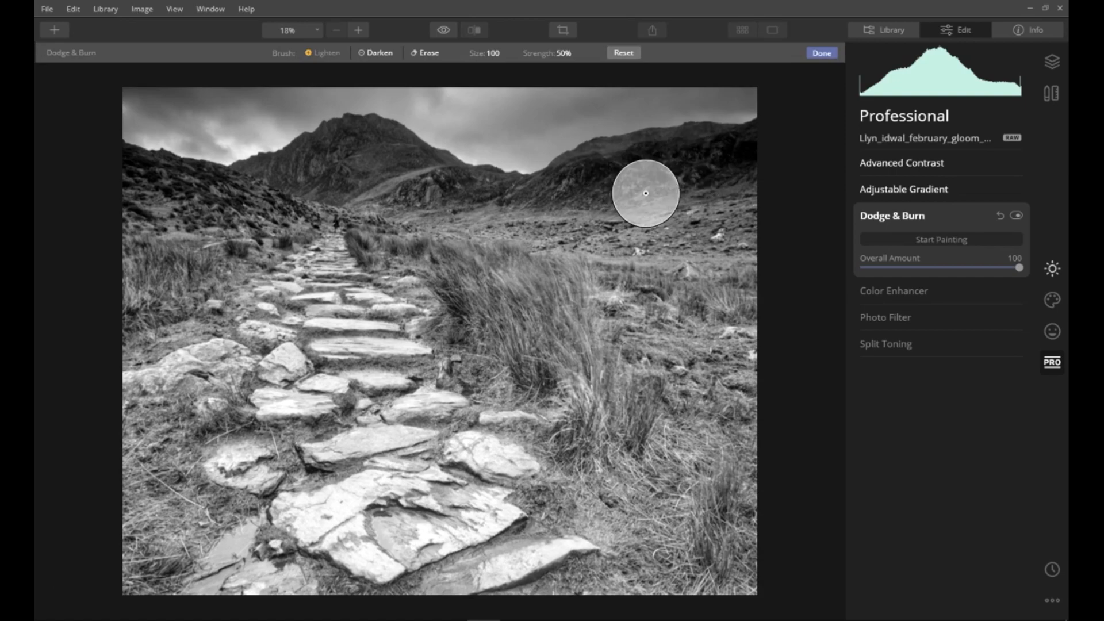
{"action": "scroll", "coordinate": [646, 193], "scroll_direction": "up", "scroll_amount": 7}
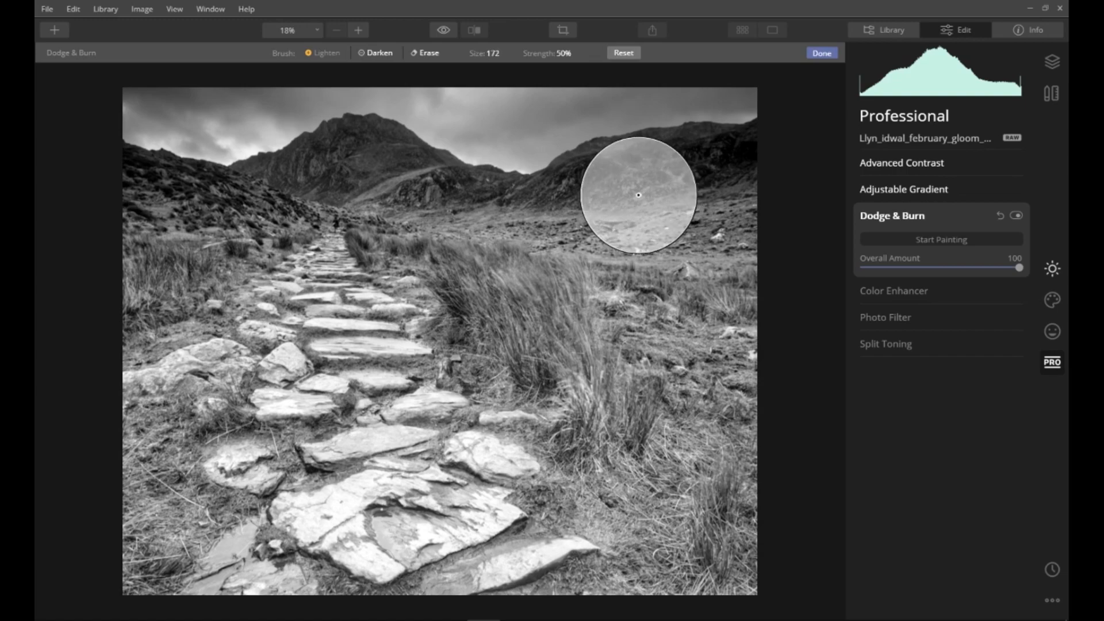
{"action": "scroll", "coordinate": [638, 196], "scroll_direction": "down", "scroll_amount": 10}
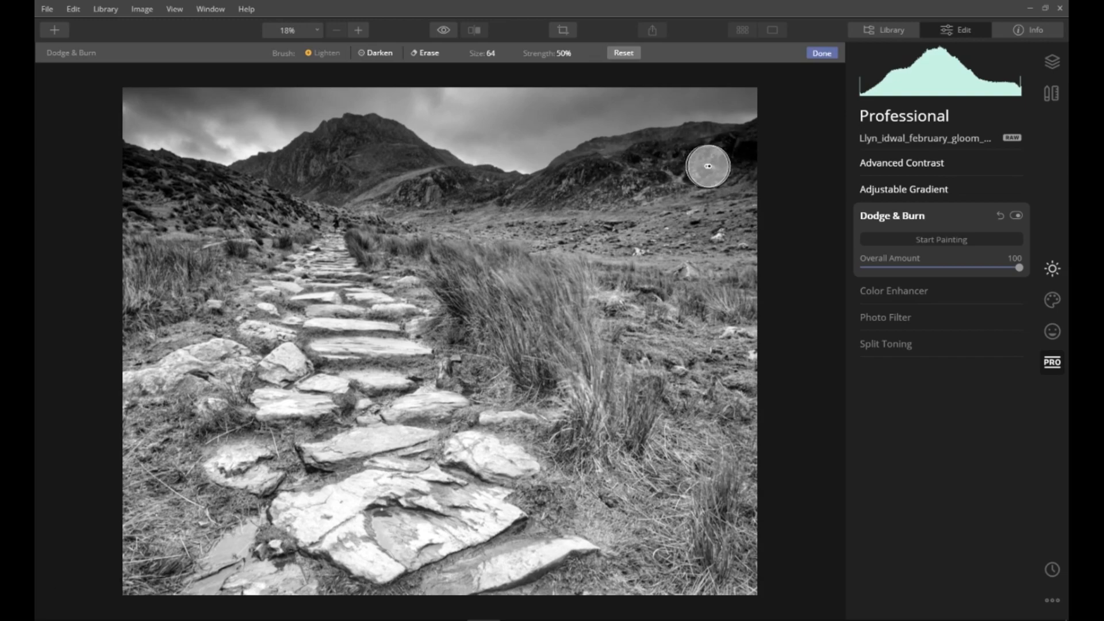
{"action": "left_click", "coordinate": [895, 219]}
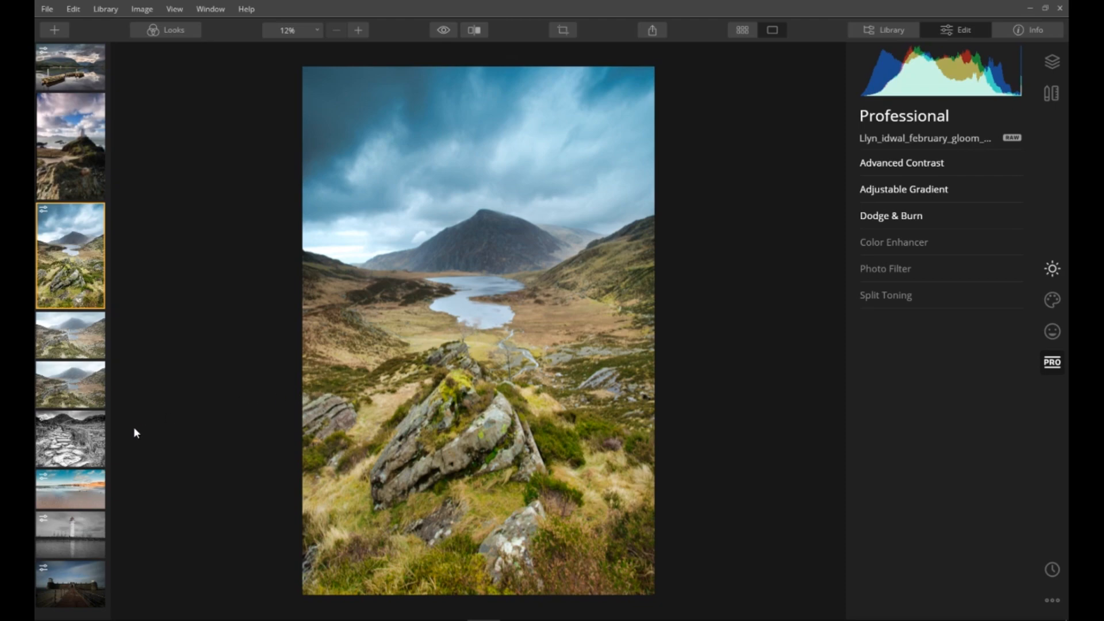
- Enhance the lake photo's colours with Color Enhancer: Brilliance 9, Warmth -31, Color Contrast Amount 39, Split Color Warmth Warm -12 and Cool 50
{"action": "left_click", "coordinate": [894, 242]}
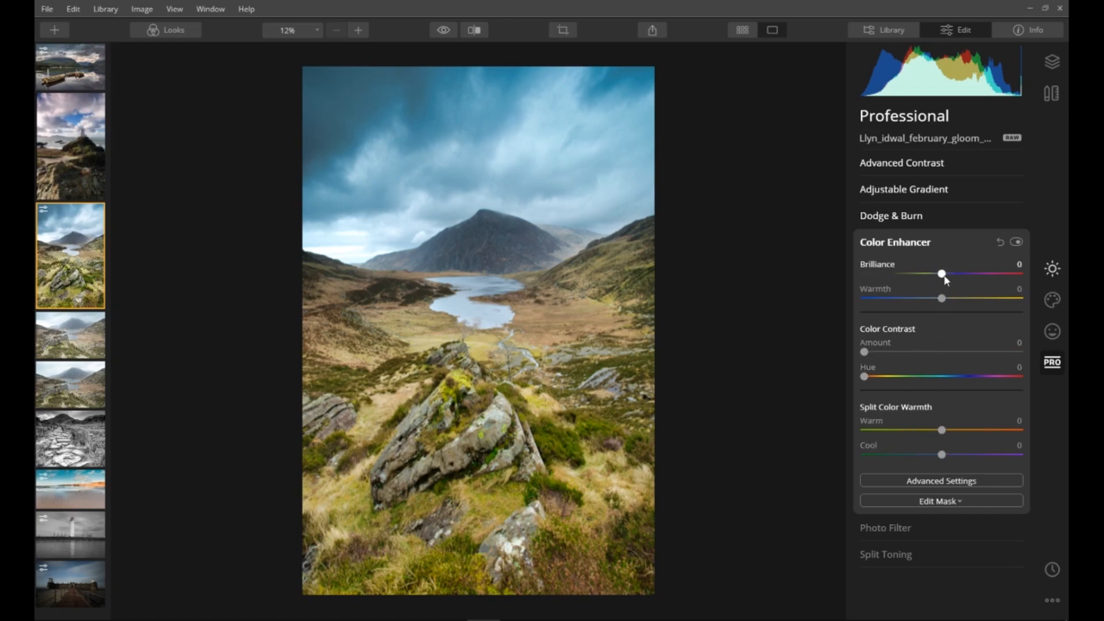
{"action": "left_click_drag", "start_coordinate": [933, 280], "coordinate": [925, 302]}
{"action": "left_click_drag", "start_coordinate": [864, 353], "coordinate": [923, 365]}
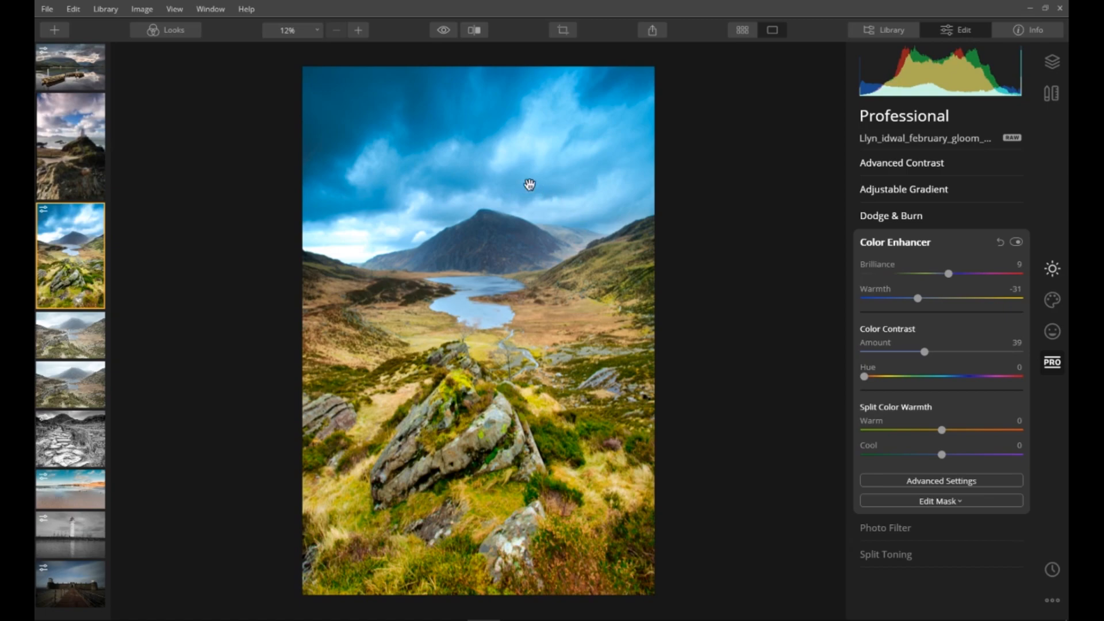
{"action": "left_click_drag", "start_coordinate": [940, 432], "coordinate": [981, 456]}
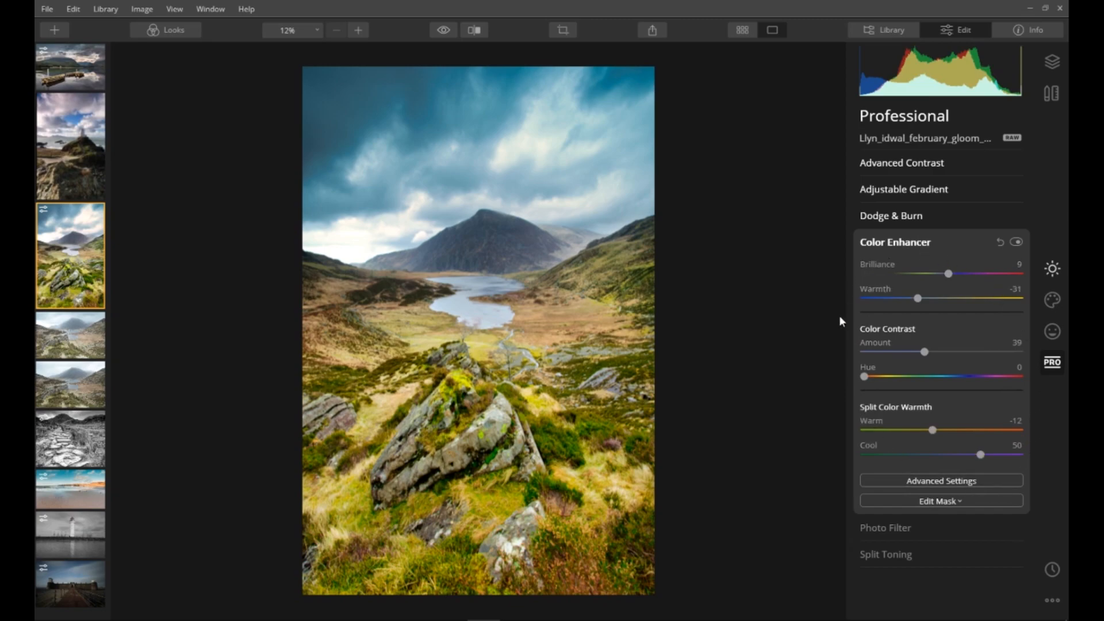
{"action": "left_click", "coordinate": [902, 246]}
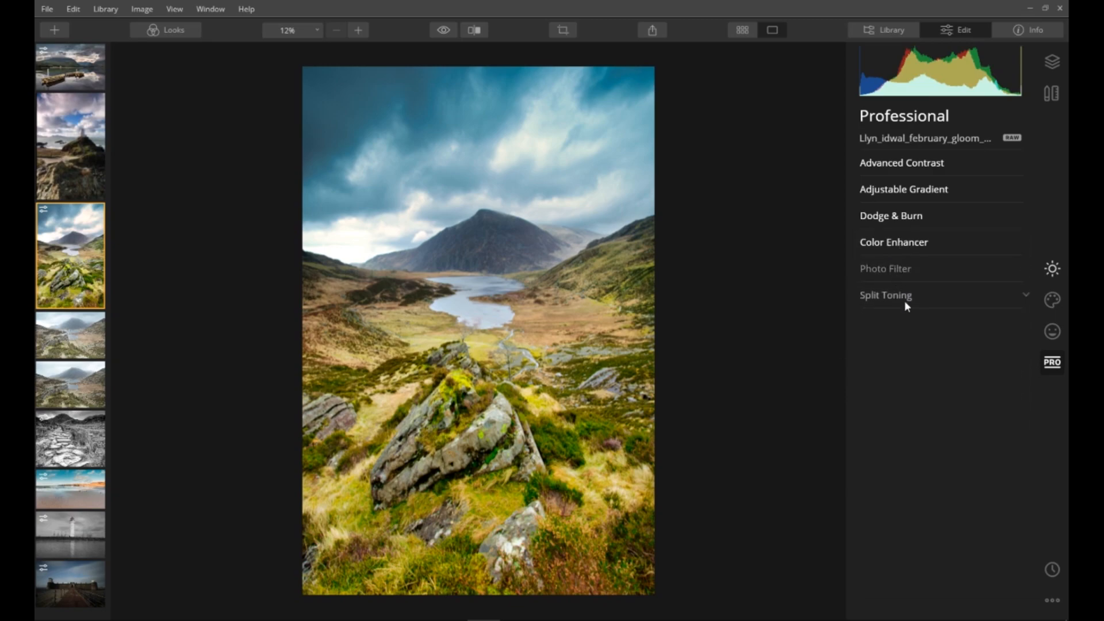
- Try a strong green Photo Filter on the lake photo and reset the filter
{"action": "left_click", "coordinate": [884, 269]}
{"action": "left_click_drag", "start_coordinate": [865, 299], "coordinate": [1024, 302]}
{"action": "left_click_drag", "start_coordinate": [864, 325], "coordinate": [917, 338]}
{"action": "left_click", "coordinate": [1000, 268]}
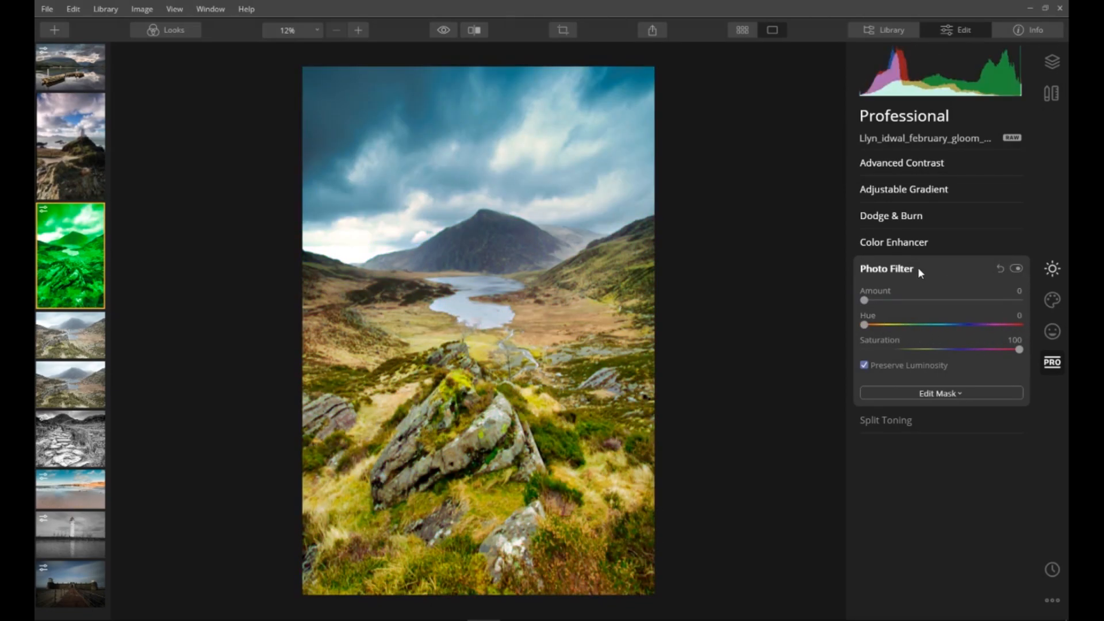
{"action": "left_click", "coordinate": [915, 269]}
- Examine the Split Toning tool's amount, highlights, shadows and balance settings
{"action": "left_click", "coordinate": [892, 296]}
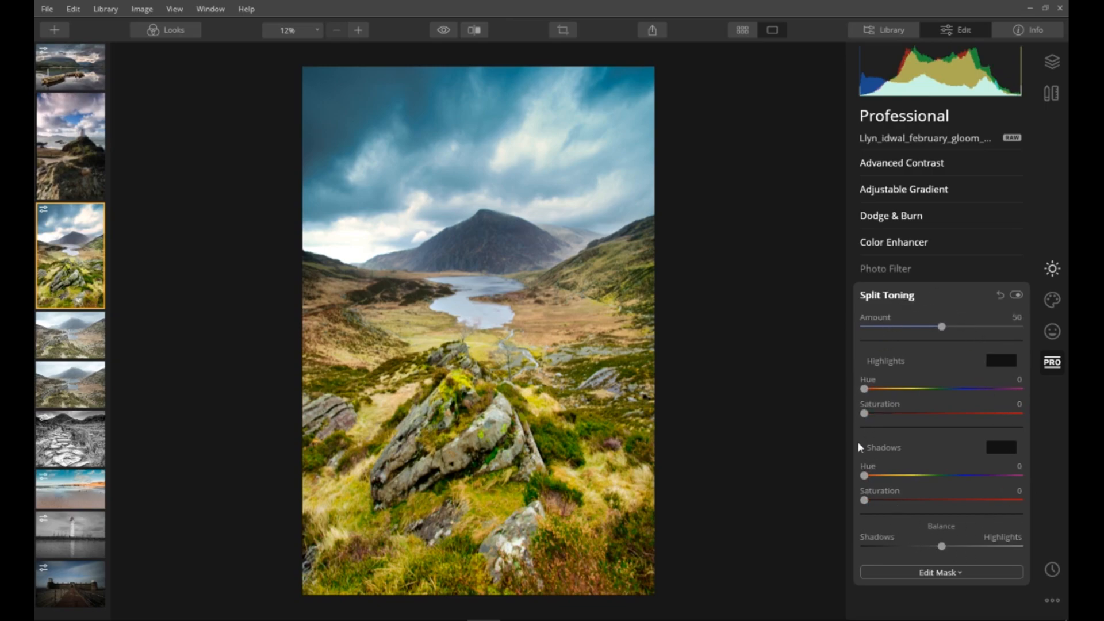
{"action": "left_click", "coordinate": [887, 297]}
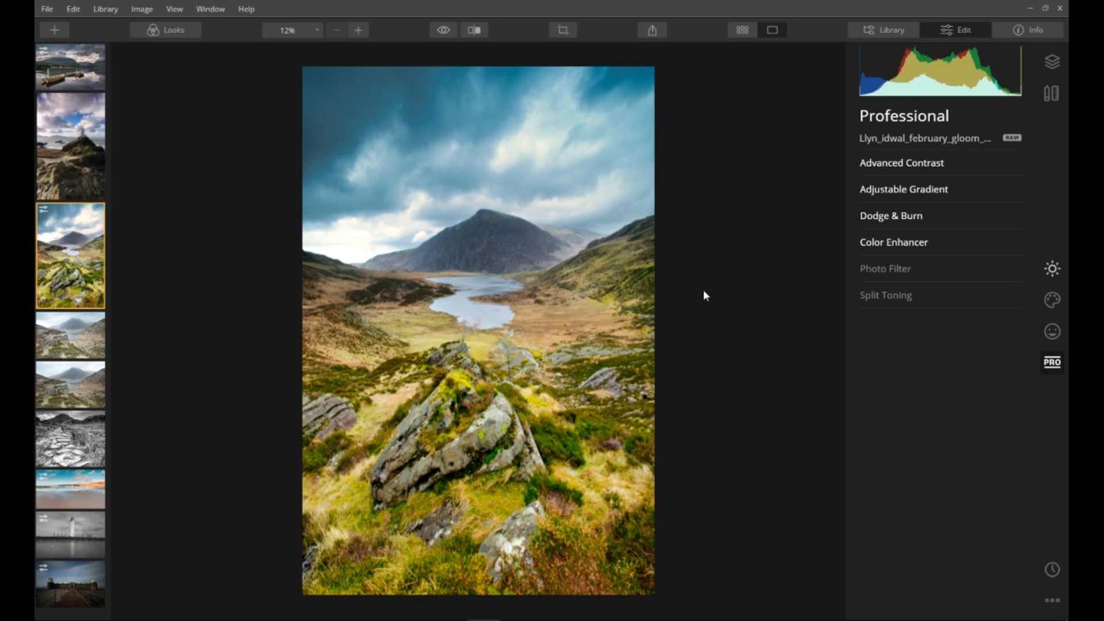
- Open the image export settings for the edited lake photo
{"action": "left_click", "coordinate": [652, 32]}
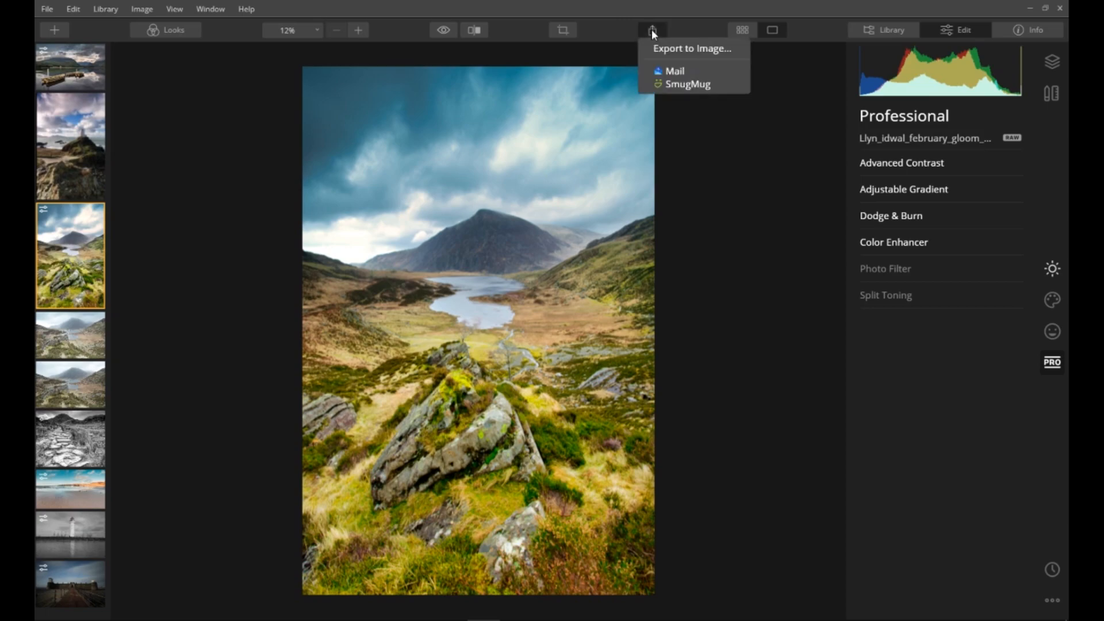
{"action": "left_click", "coordinate": [676, 51]}
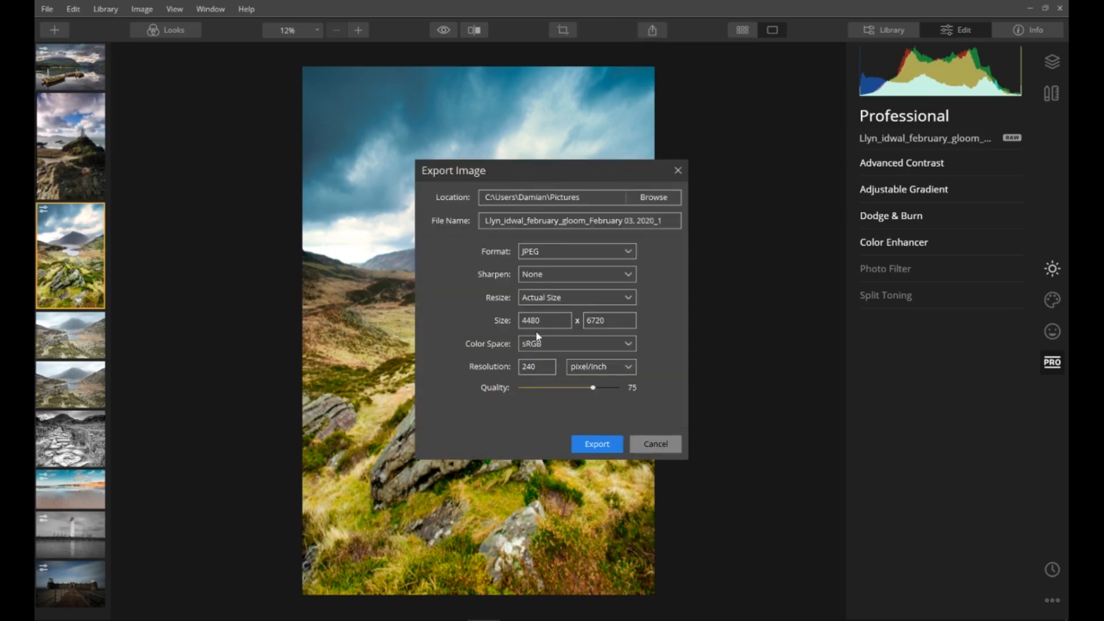